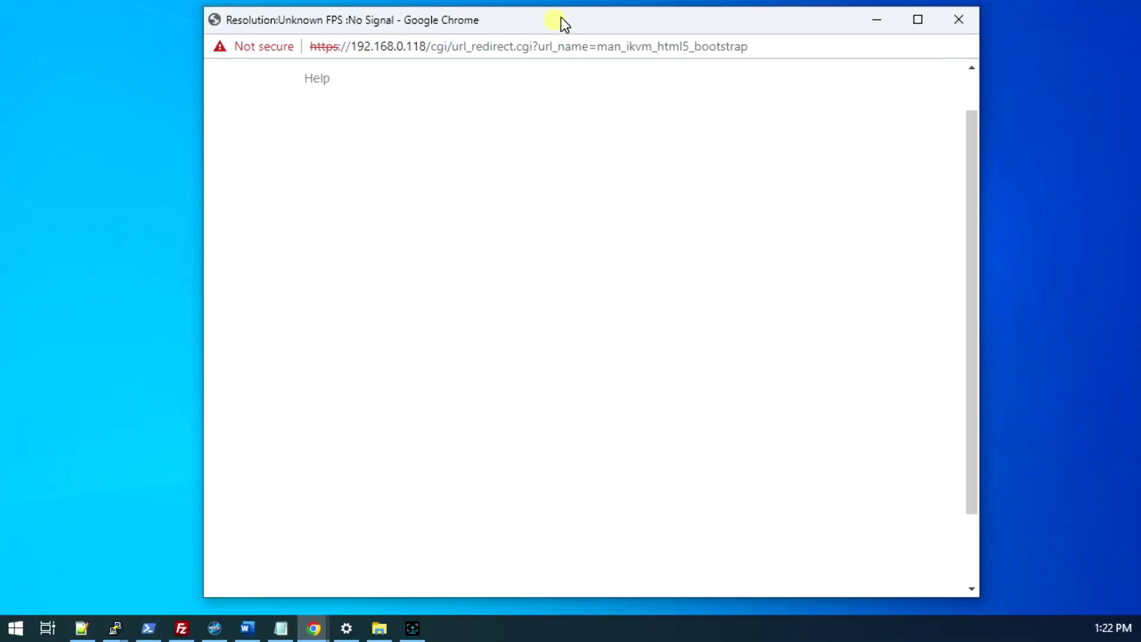
Power on the server from the remote console's power control options.
drag(971, 186, 971, 130)
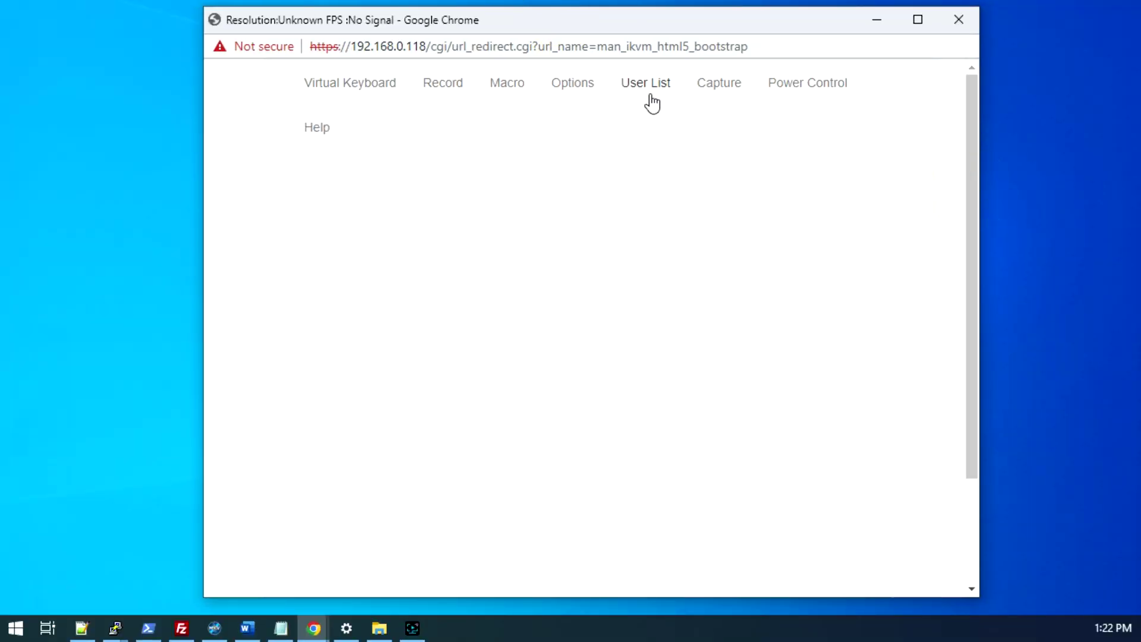
click(788, 85)
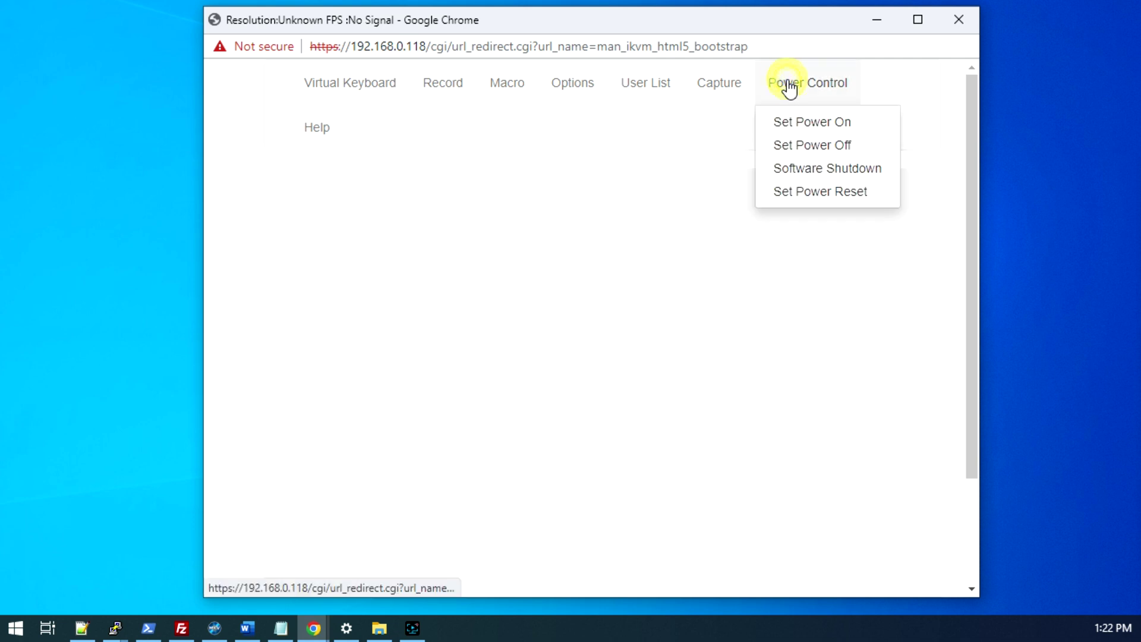
click(799, 123)
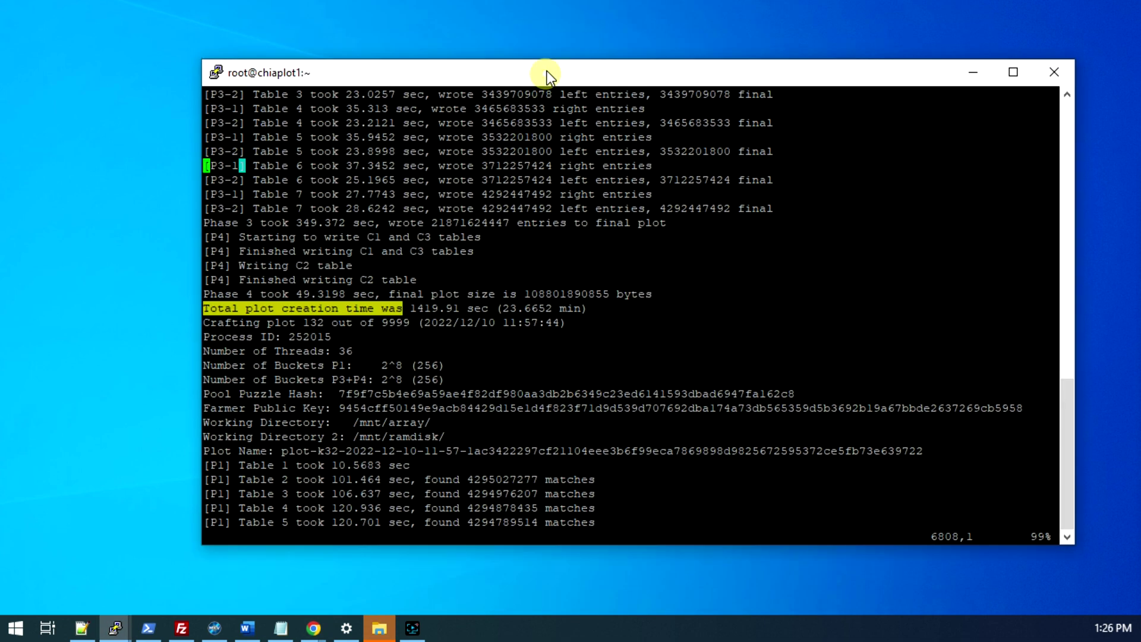
Step back through the "Total plot creation time was" matches in the plotting log to examine earlier plot times, and quit vim.
drag(547, 70, 548, 66)
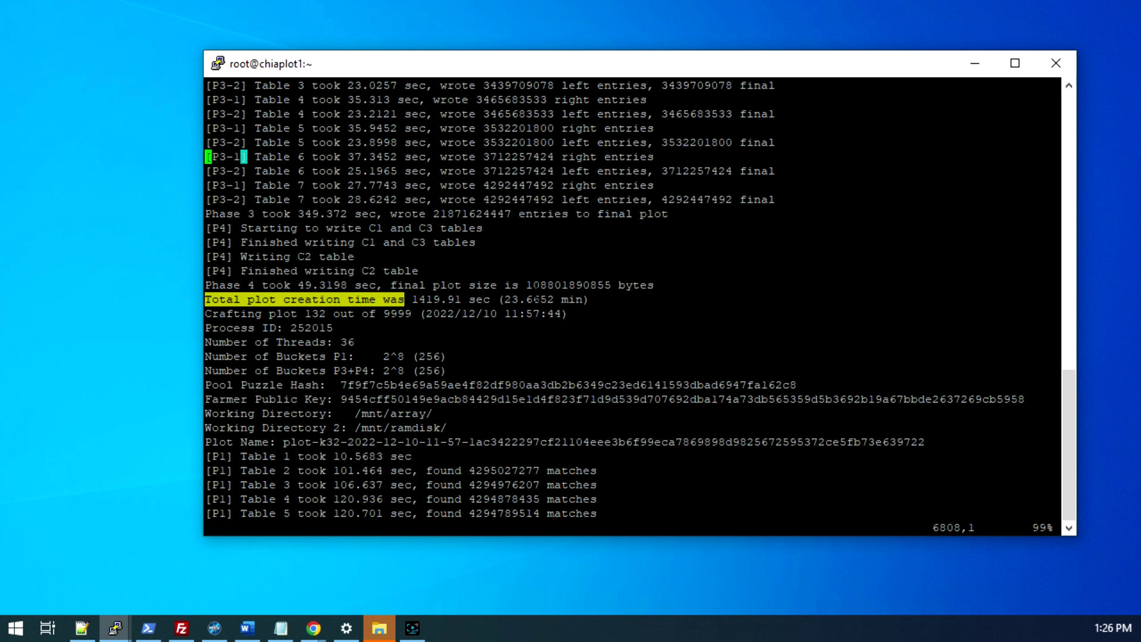
click(506, 298)
key(N)
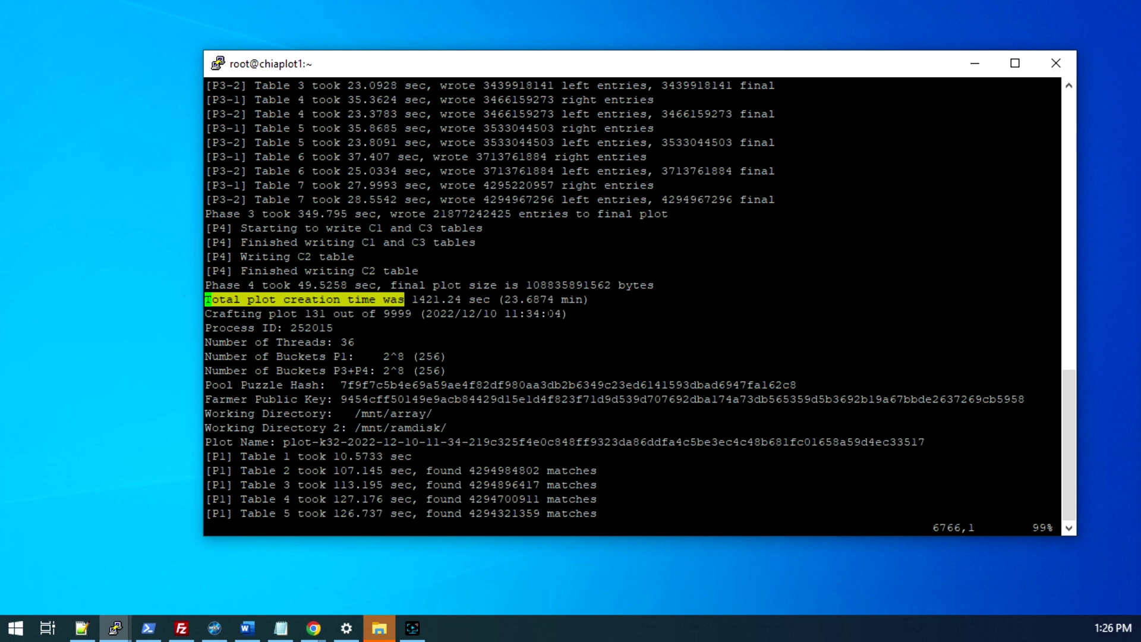
key(N)
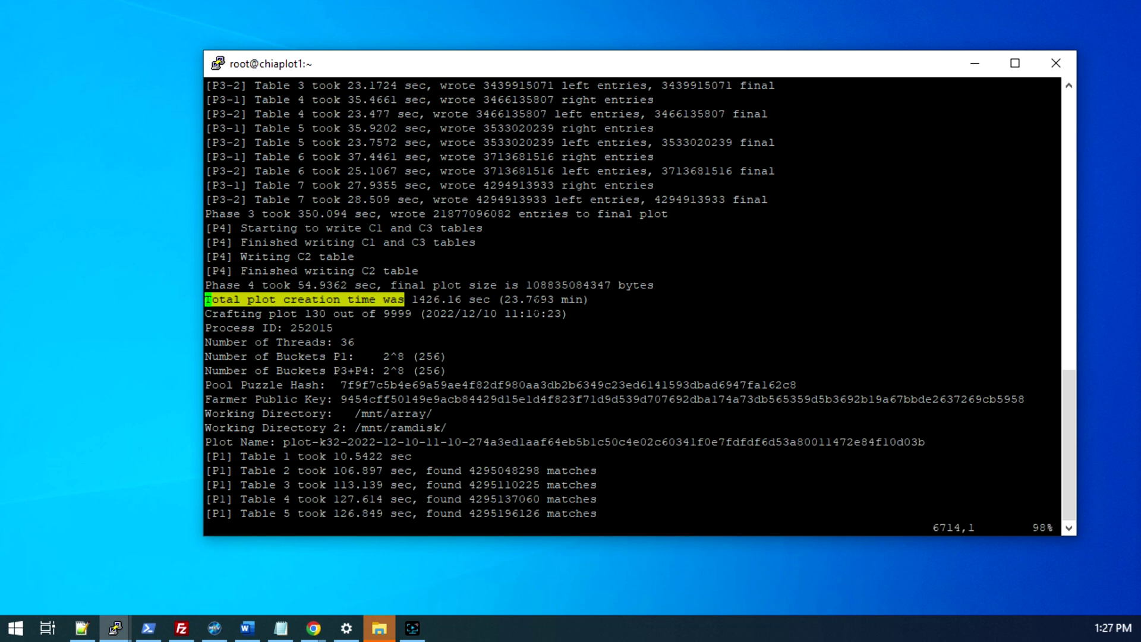
key(N)
key(N)
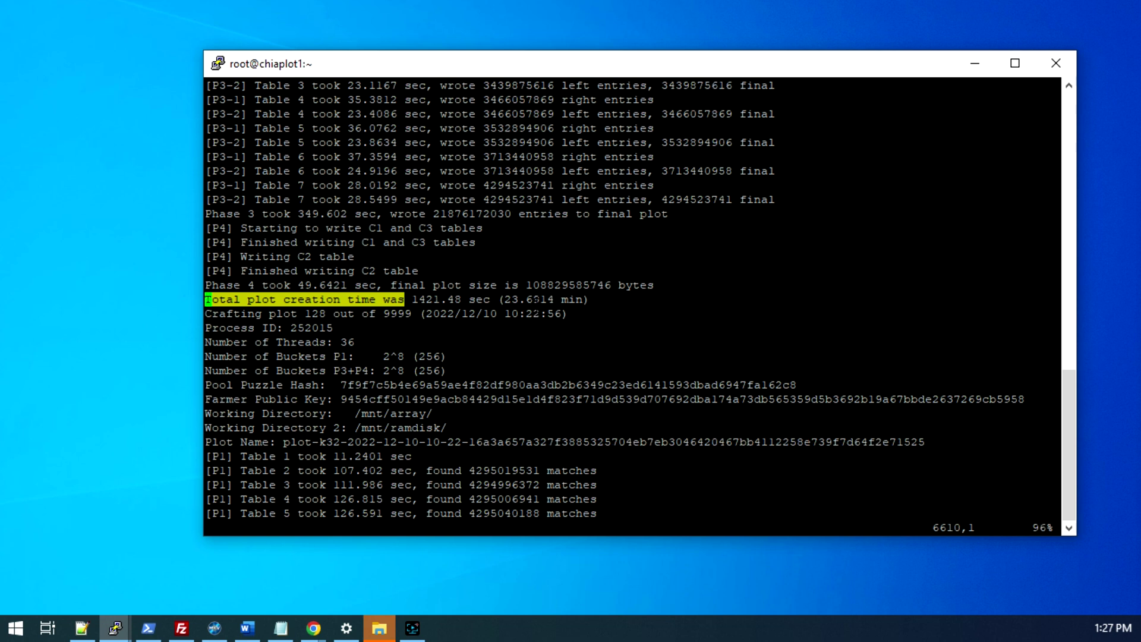
key(N)
key(N)
key(N)
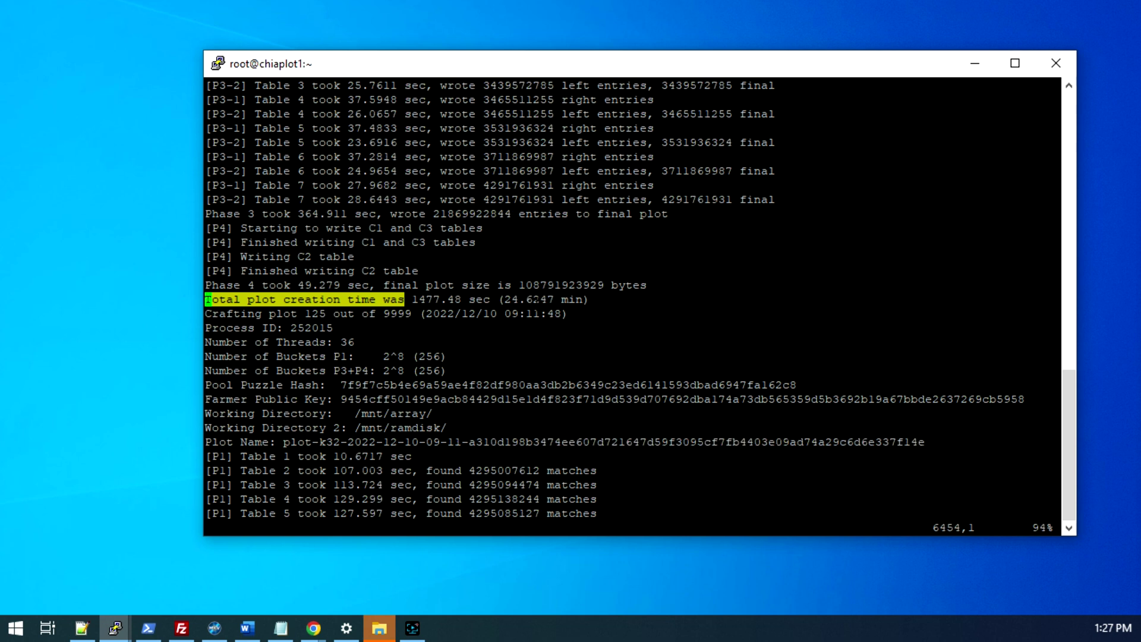
key(N)
key(N)
key(N)
key(N)
key(N)
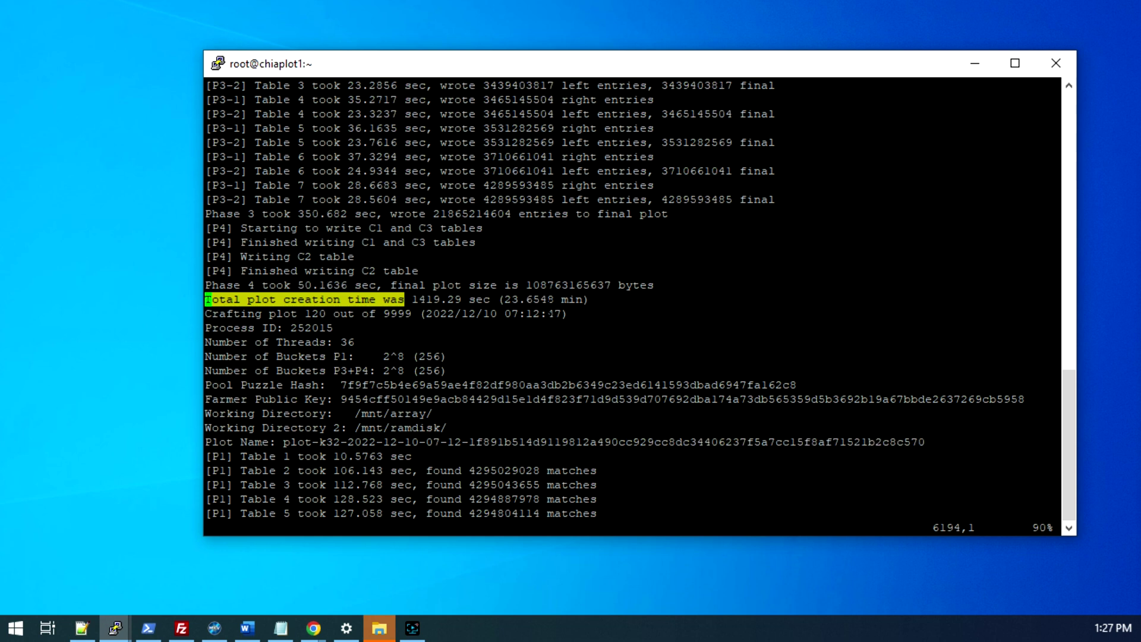
key(N)
key(N)
key(N)
key(N)
key(N)
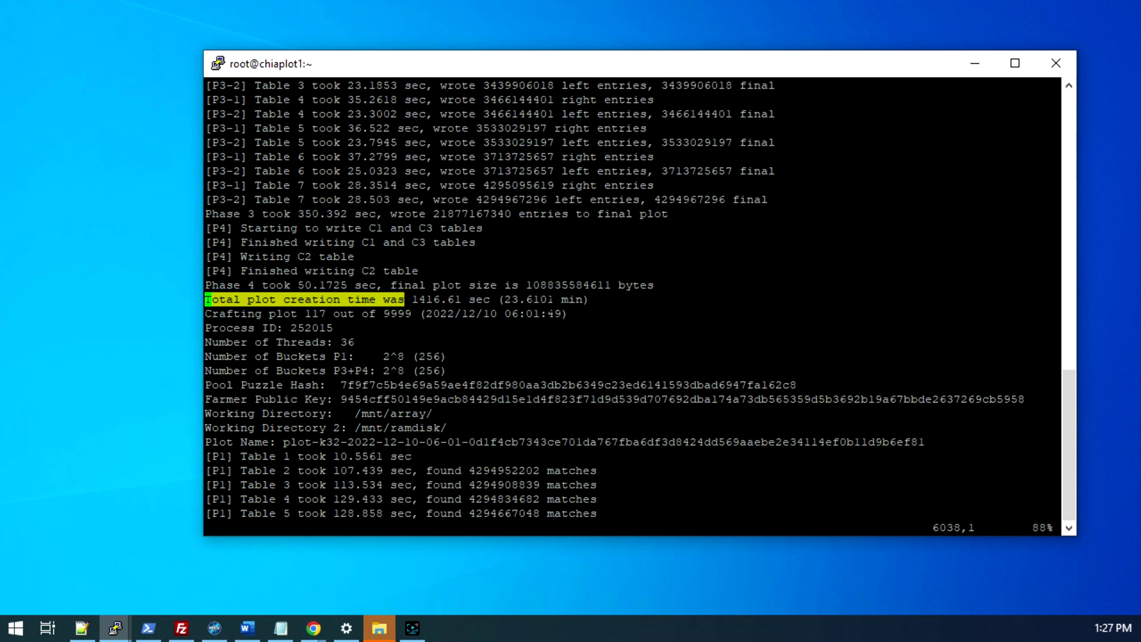
text(N:q)
key(Return)
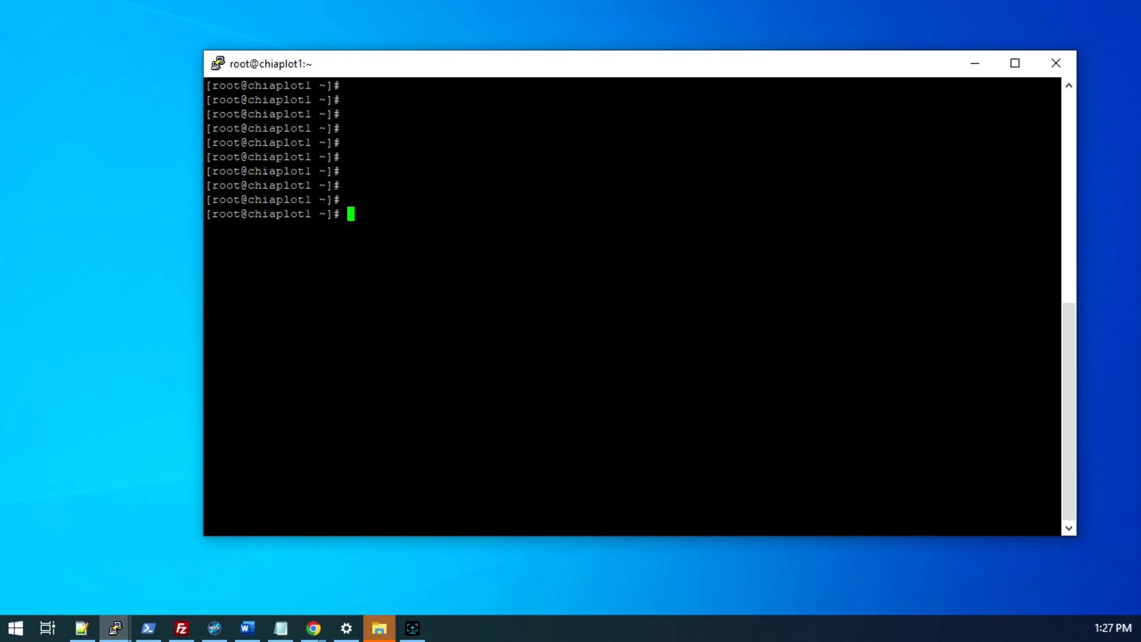
List disk usage with df -h and examine the /mnt/array and /mnt/ramdisk mounts.
text(df -h)
key(Return)
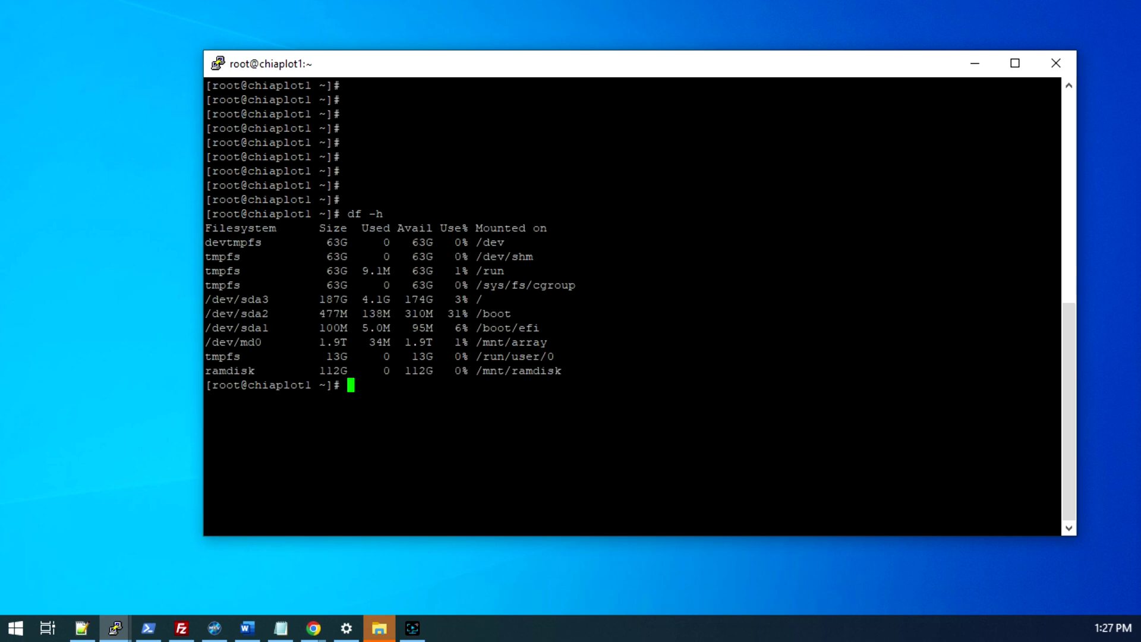
triple_click(517, 341)
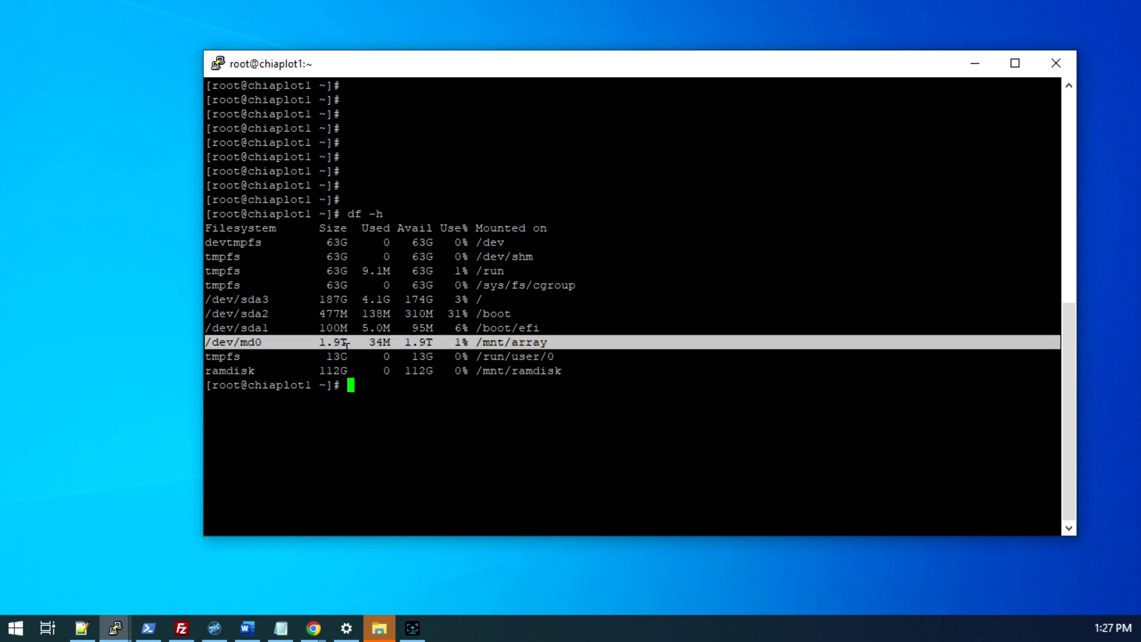
triple_click(459, 370)
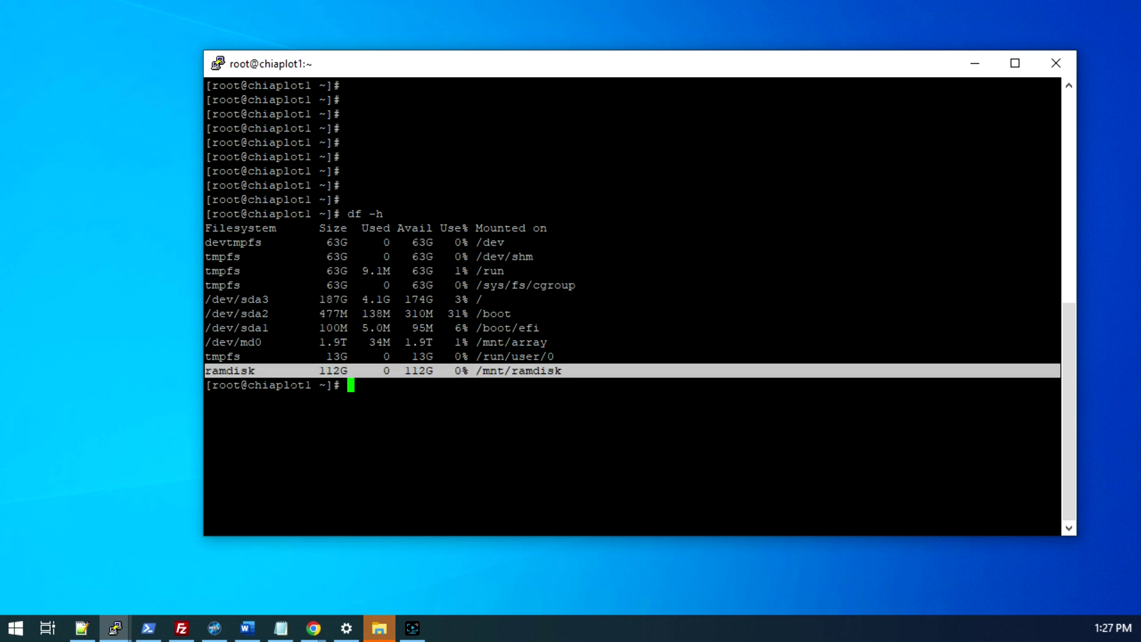
Open start-plotting.sh in vim and examine the thread, bucket and temporary directory arguments of the chia_plot command.
click(520, 405)
text(vim s)
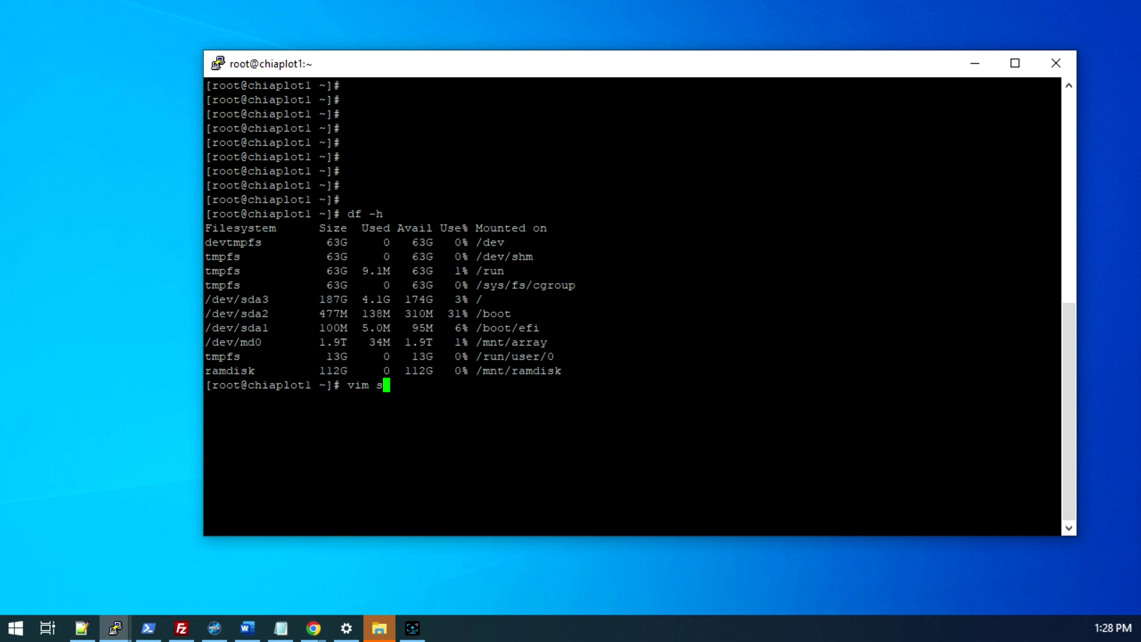
key(Tab)
key(Return)
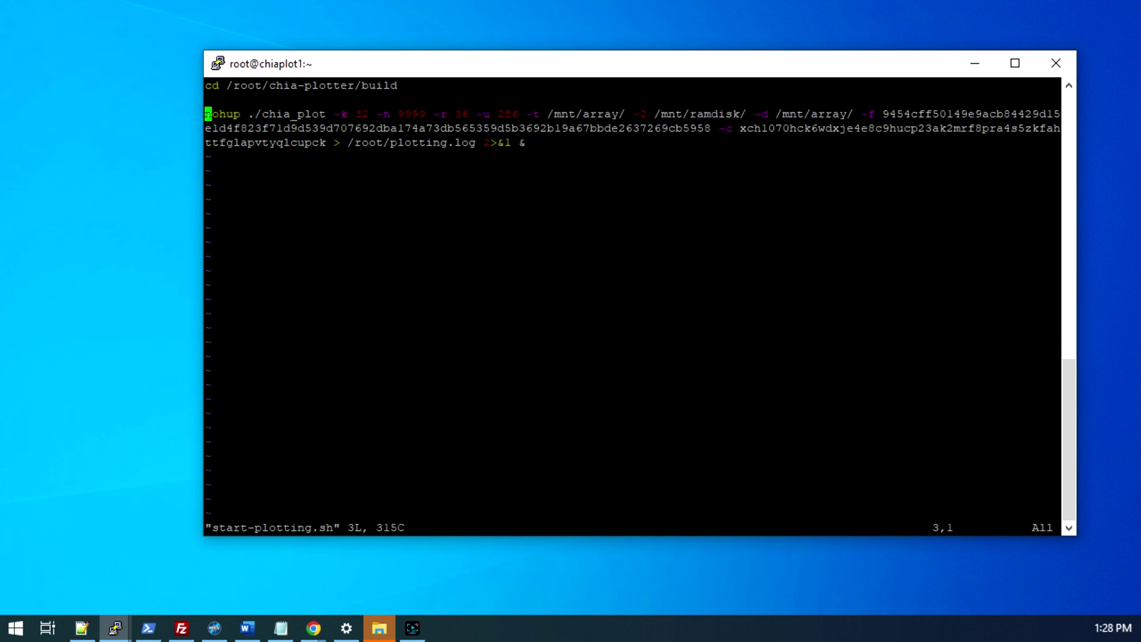
double_click(462, 114)
double_click(507, 114)
double_click(668, 113)
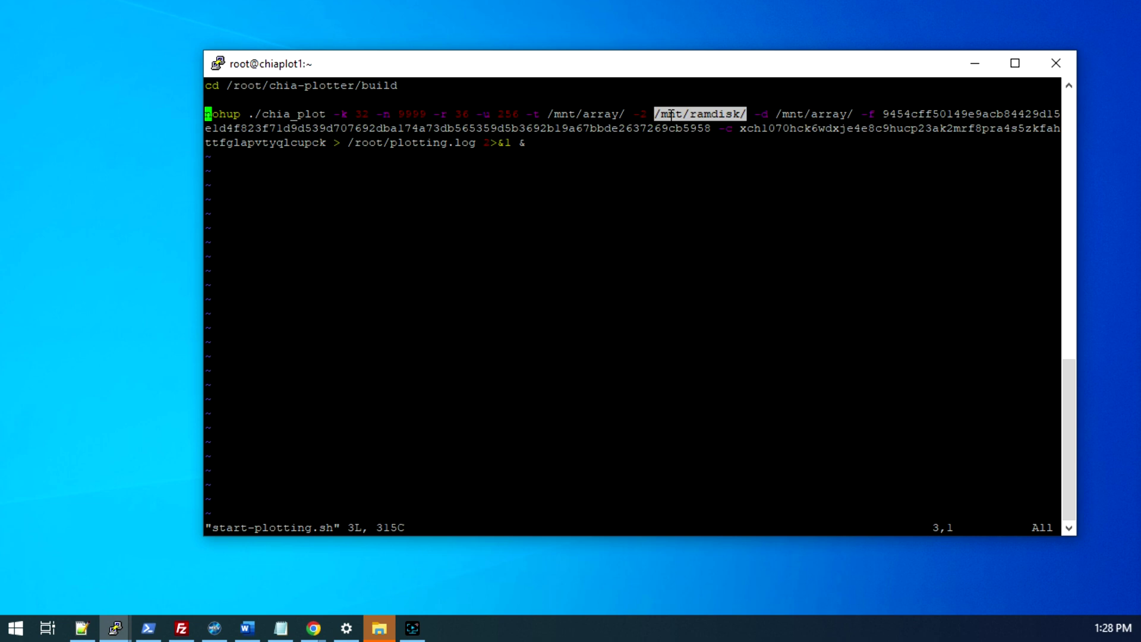
double_click(580, 113)
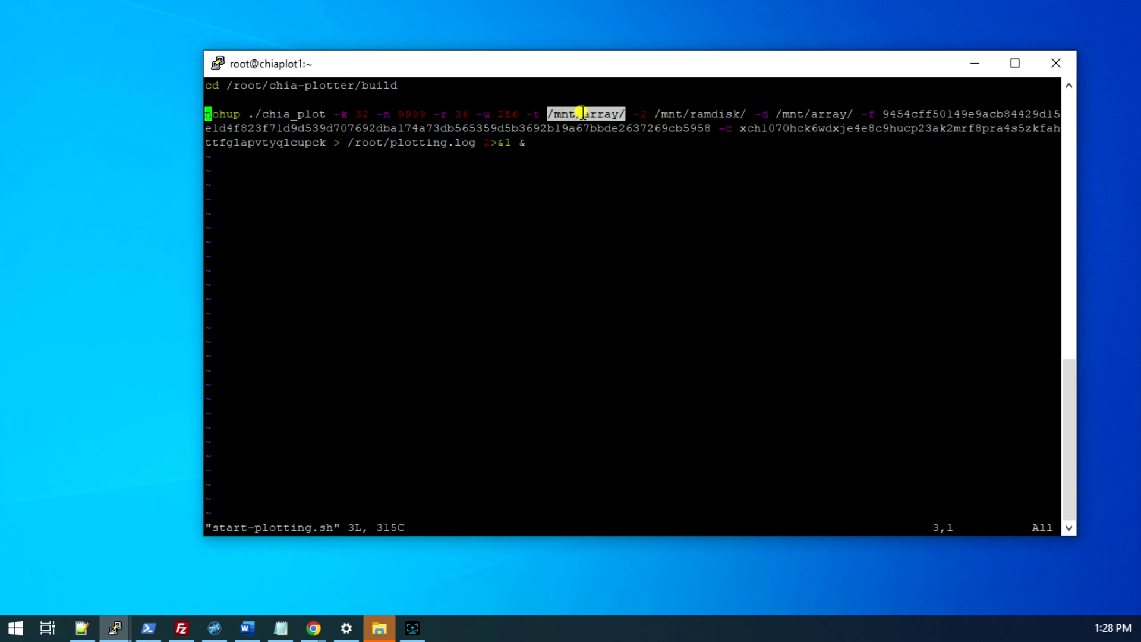
Set the -r thread count of the chia_plot command to 28, then save start-plotting.sh and quit vim.
click(627, 202)
key(Right)
key(Right)
key(Right)
key(Right)
key(Right)
key(Right)
key(Right)
key(Right)
key(Right)
key(Right)
key(Right)
key(Right)
key(Right)
key(Right)
key(Right)
key(Right)
key(Right)
key(Right)
key(Right)
key(Right)
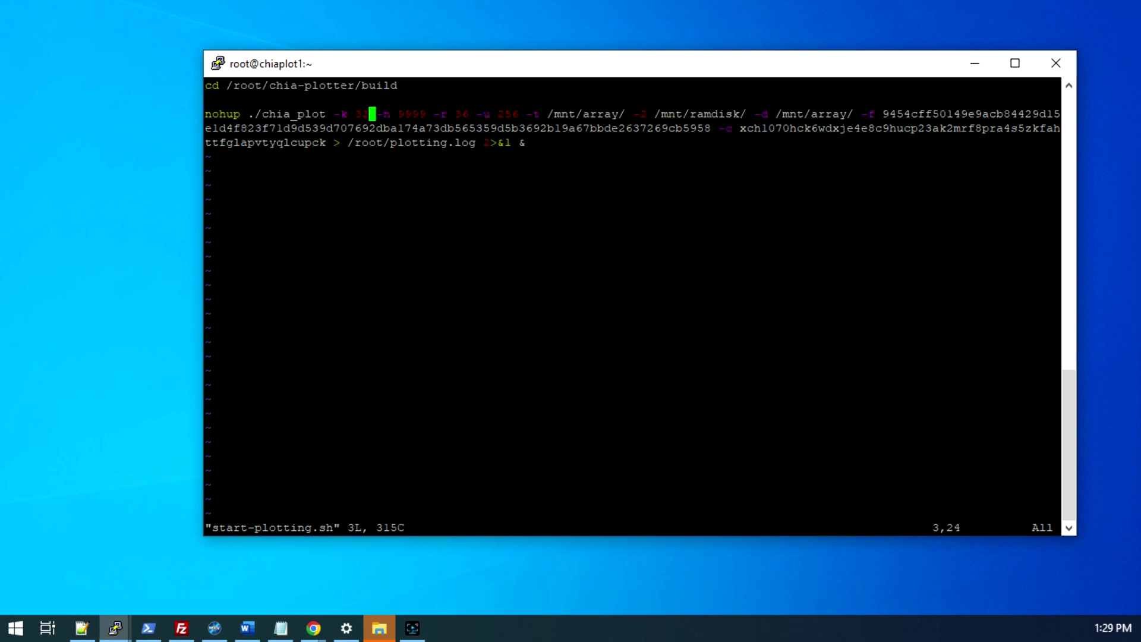
key(Right)
key(Right)
key(Right)
key(Right)
key(Right)
key(Right)
key(a)
key(BackSpace)
key(BackSpace)
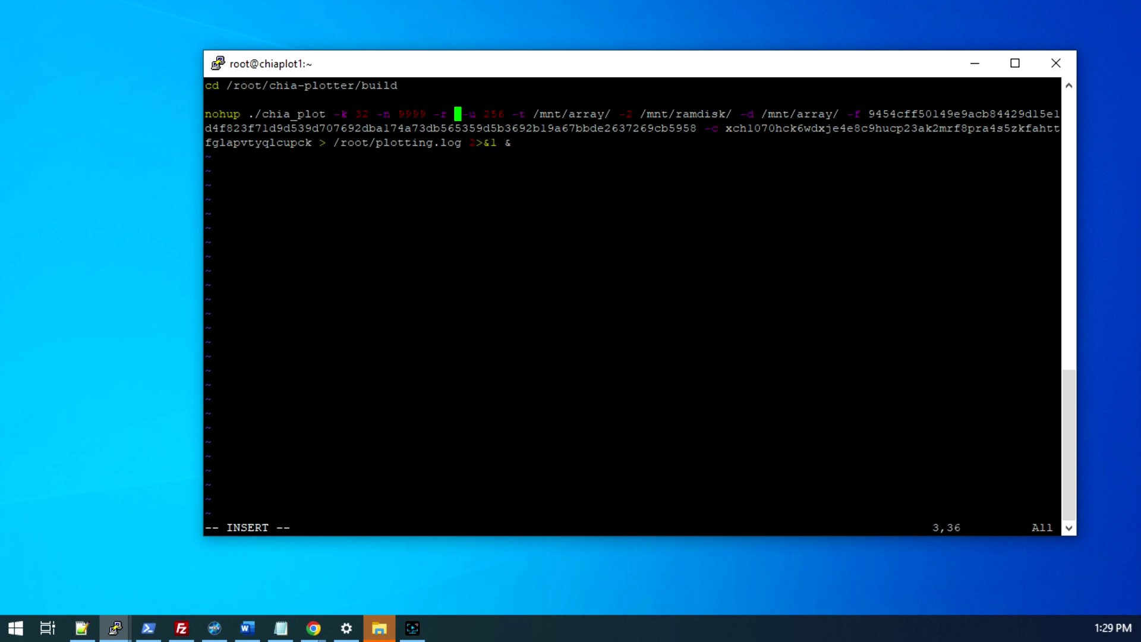
text(25)
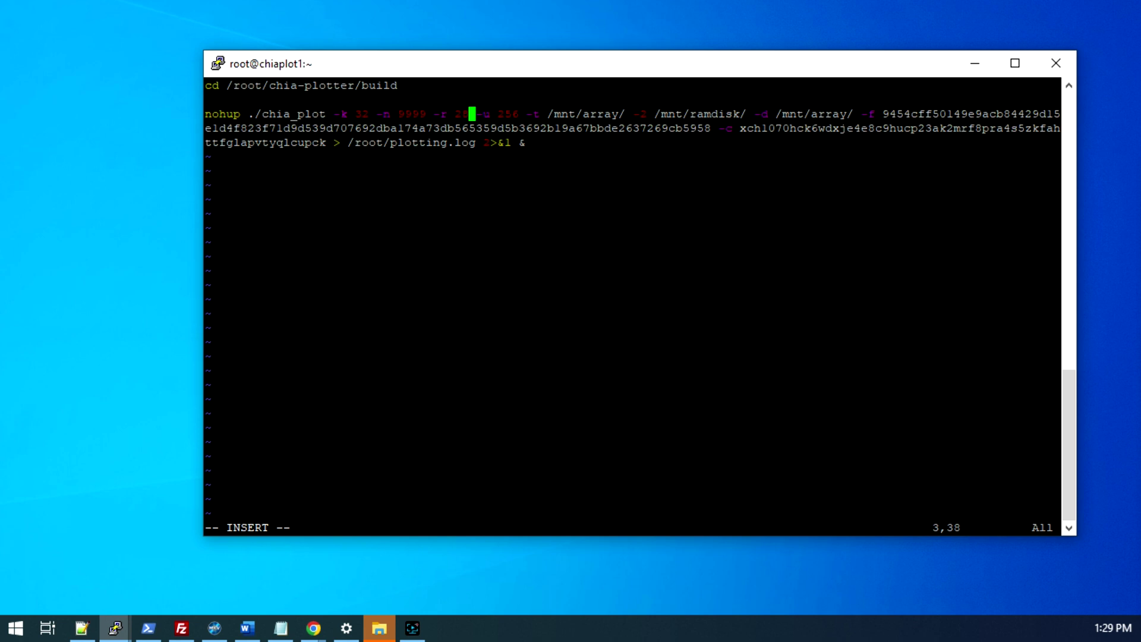
key(Escape)
text(:wq)
key(Return)
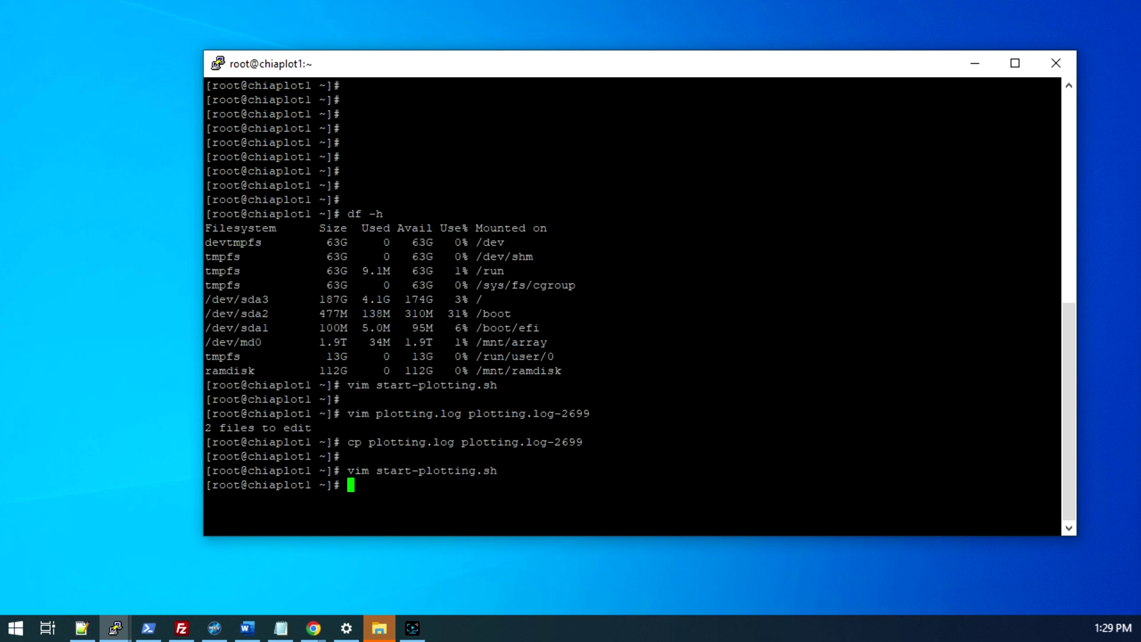
Duplicate the terminal session, run htop in it, and place the windows so both sessions are visible.
right_click(542, 69)
click(687, 278)
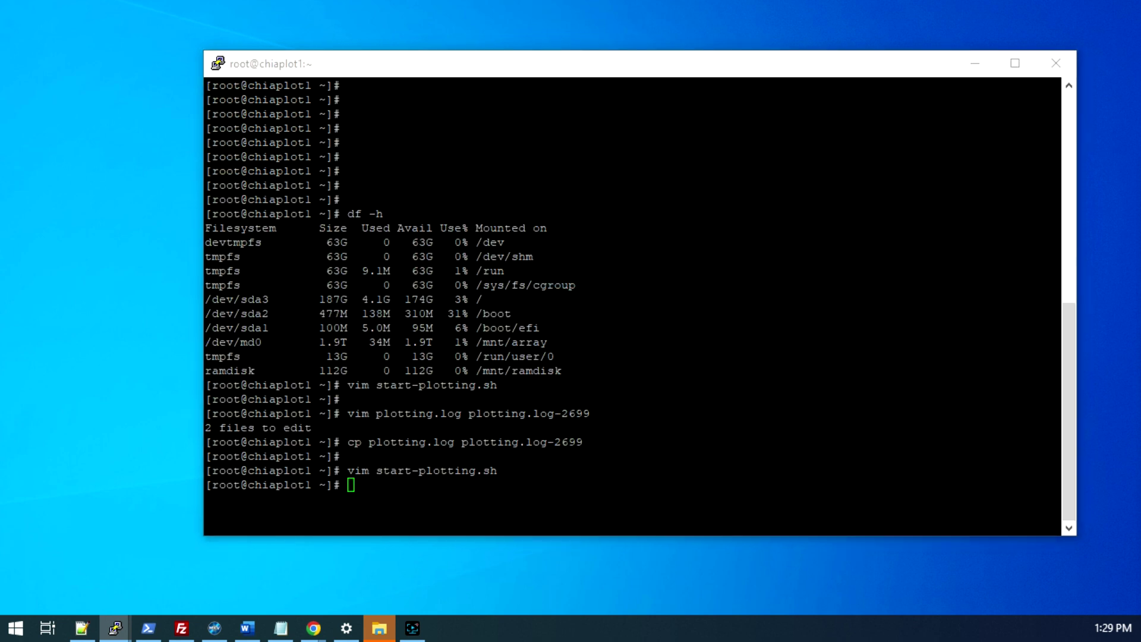
text(htop)
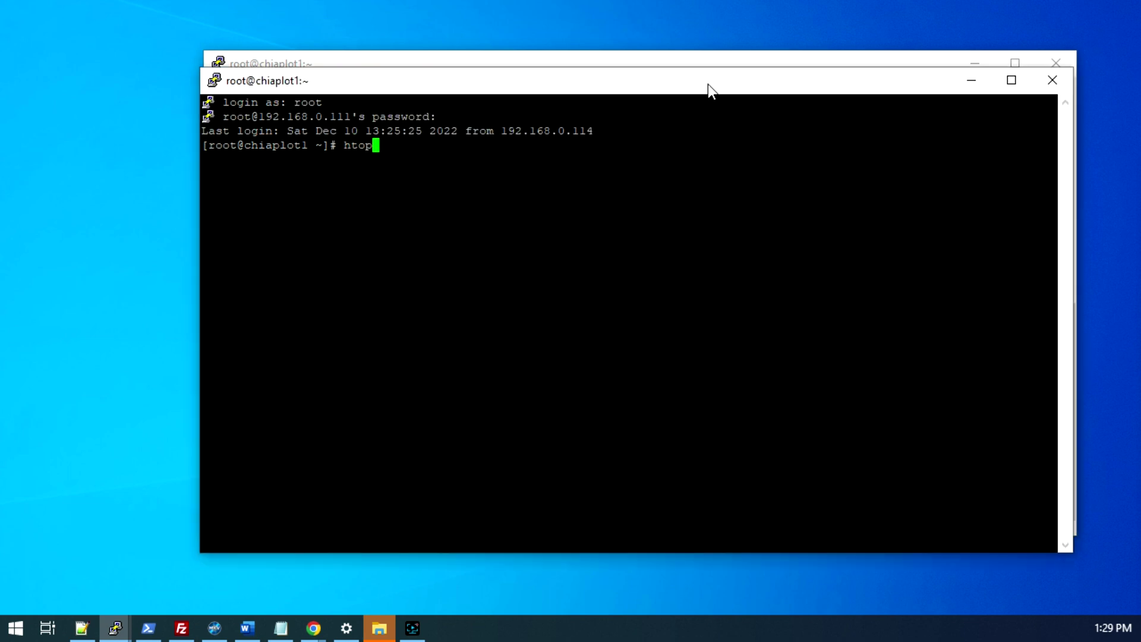
key(Return)
drag(603, 40, 529, 32)
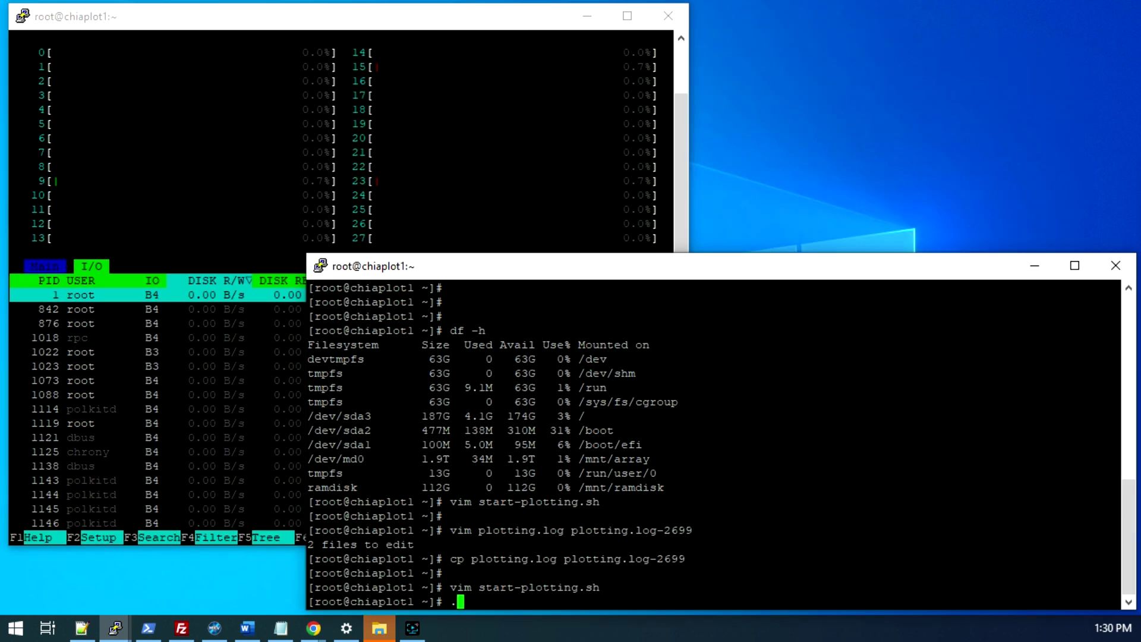
Run ./start-plotting.sh in the original session and follow plotting.log live with tail -f.
text(./start-plotting.sh)
key(Return)
text(tail plotting.log)
key(ctrl+c)
text(tail -f )
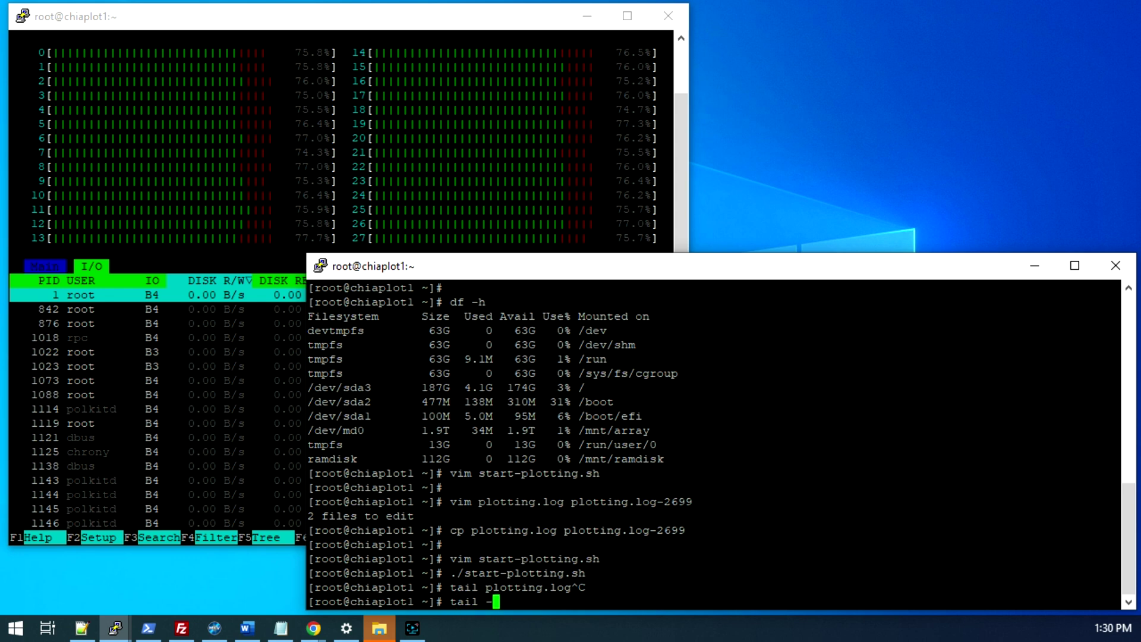
text(plotting.log)
key(Return)
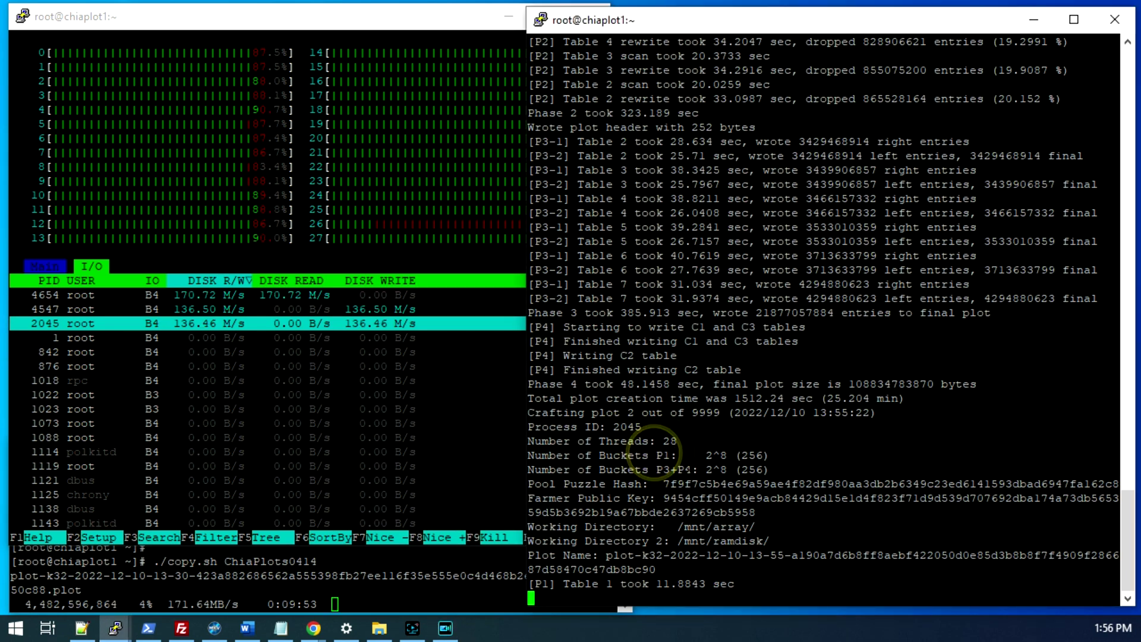
Check the total plot creation times of the first and second finished plots in the log.
triple_click(765, 398)
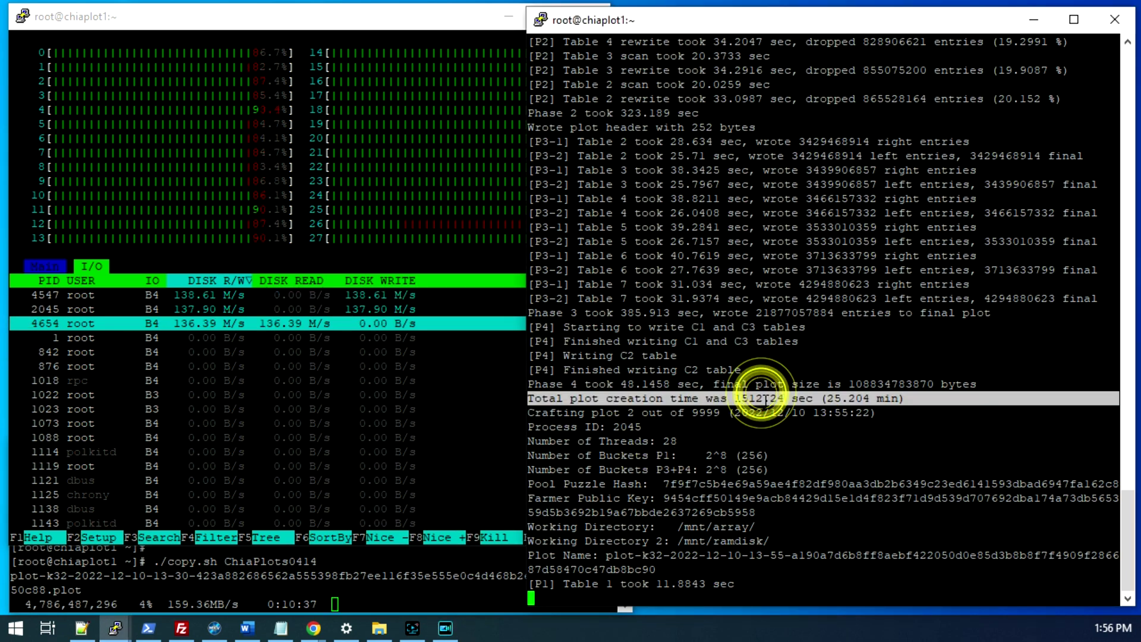
click(822, 403)
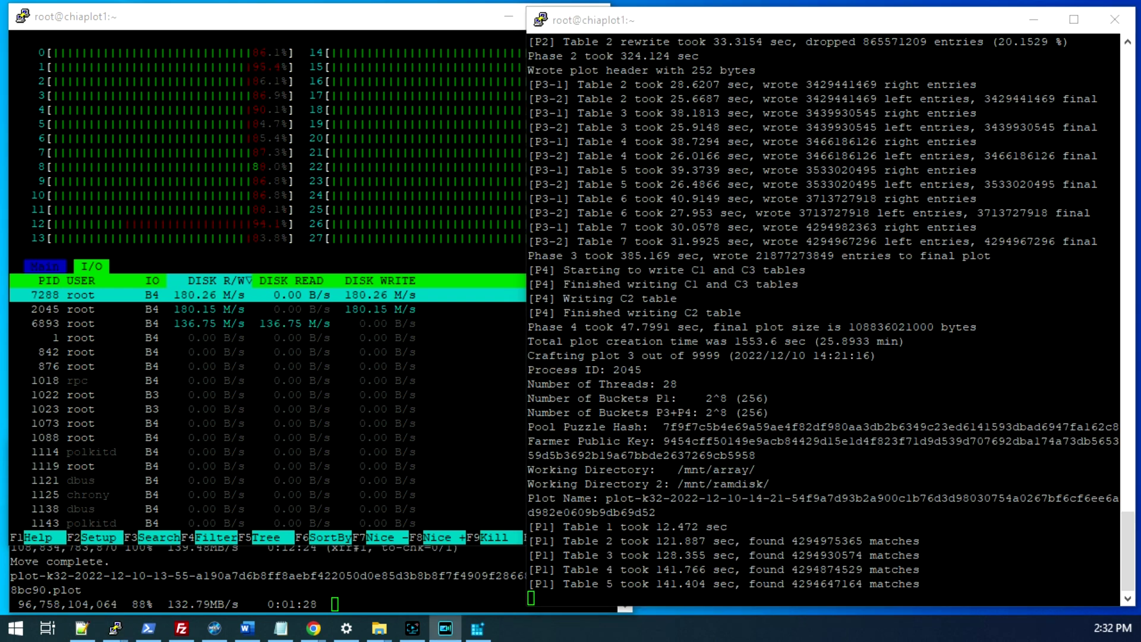
triple_click(642, 341)
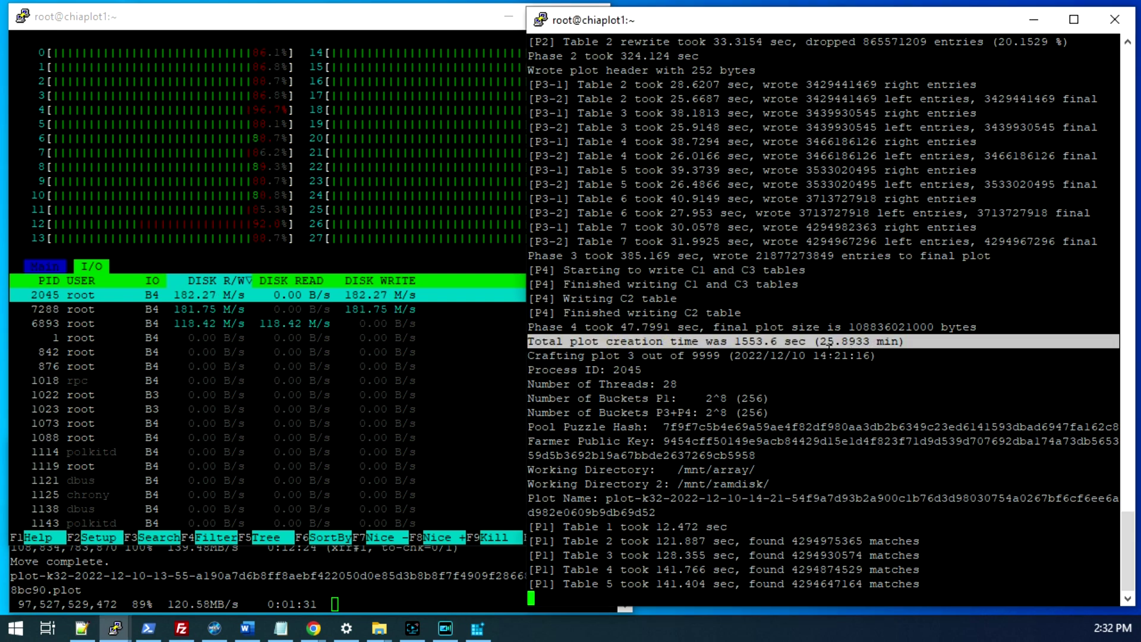
click(763, 343)
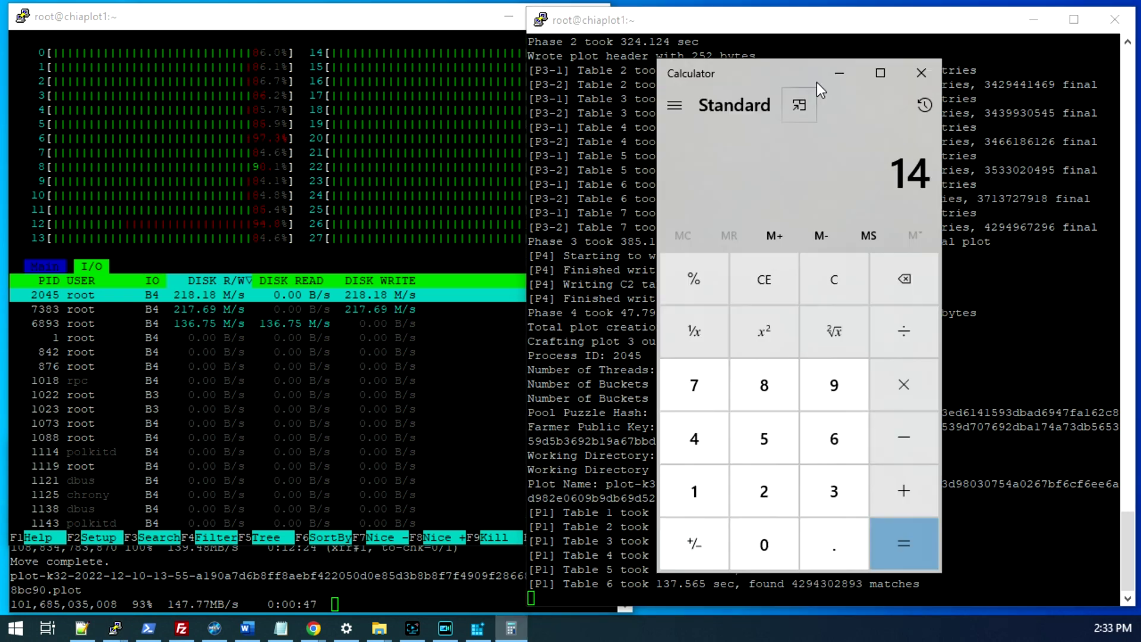
Switch to Calculator and divide 1440 by 26 to work out the number of plots per day.
text(40)
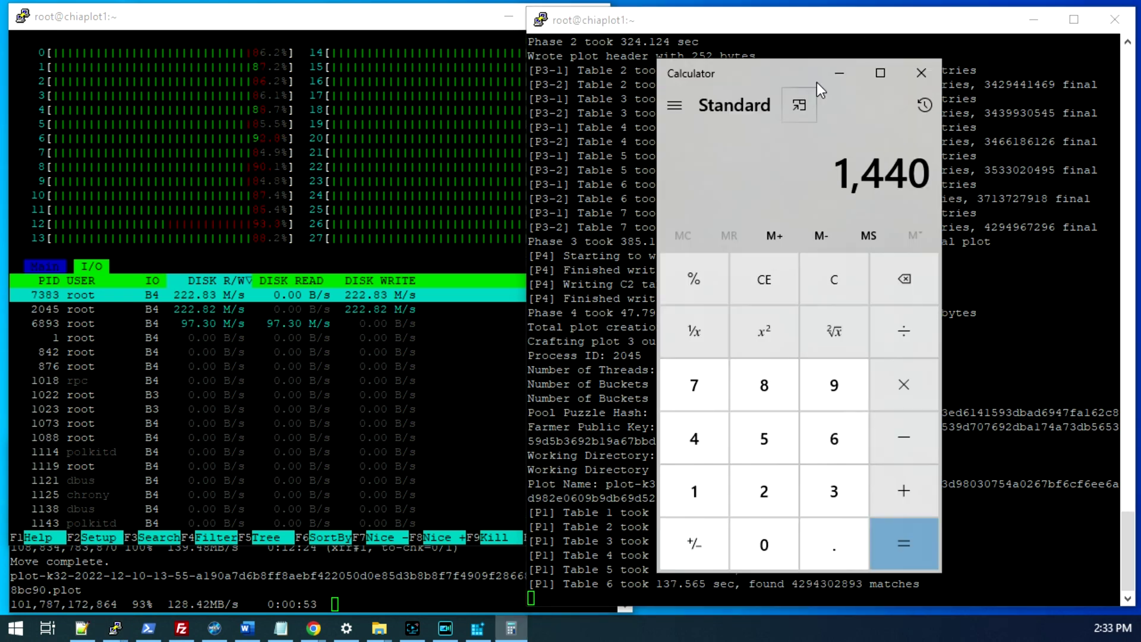
text(/6)
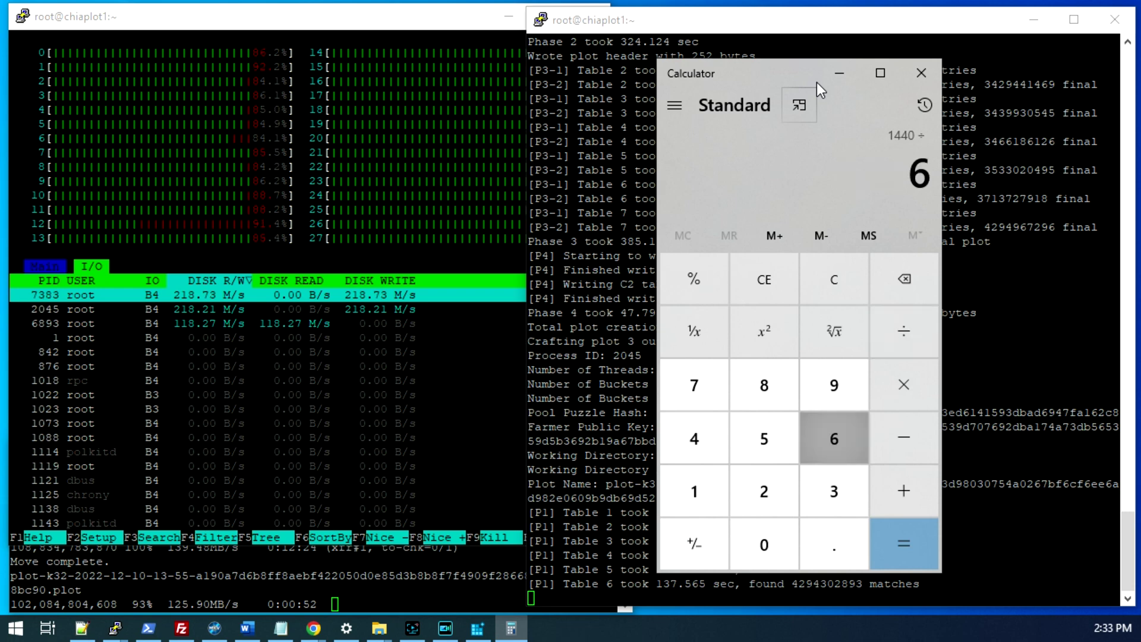
key(BackSpace)
text(26)
key(Return)
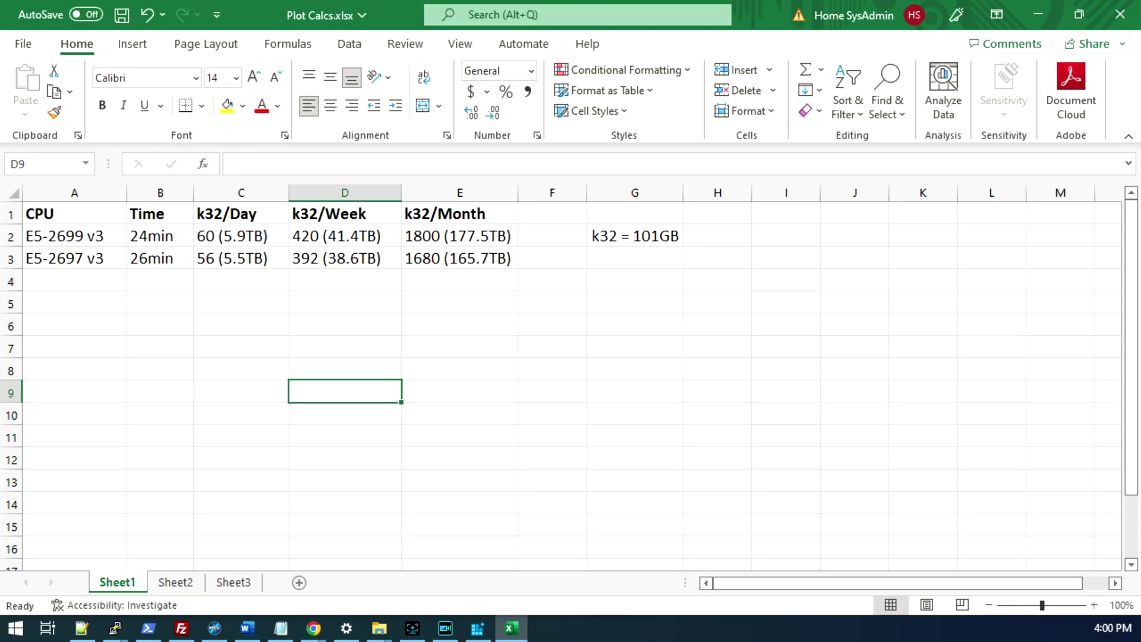
Compare the plot time and daily and monthly k32 output of the two CPUs on Sheet1, and check the k32 size note.
click(97, 235)
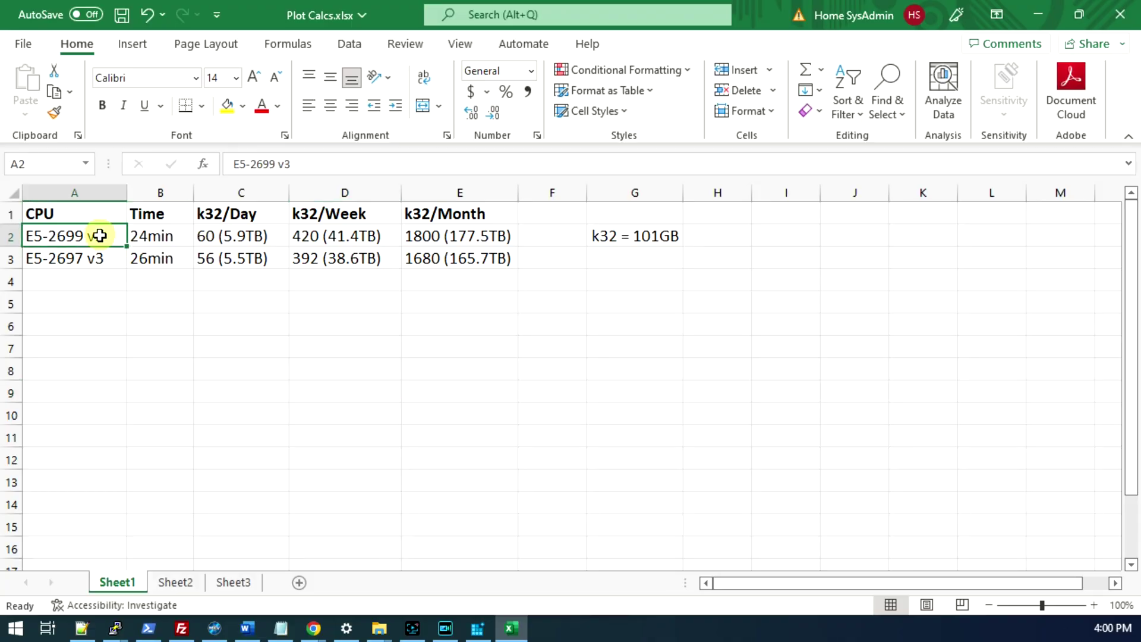
click(182, 237)
click(81, 258)
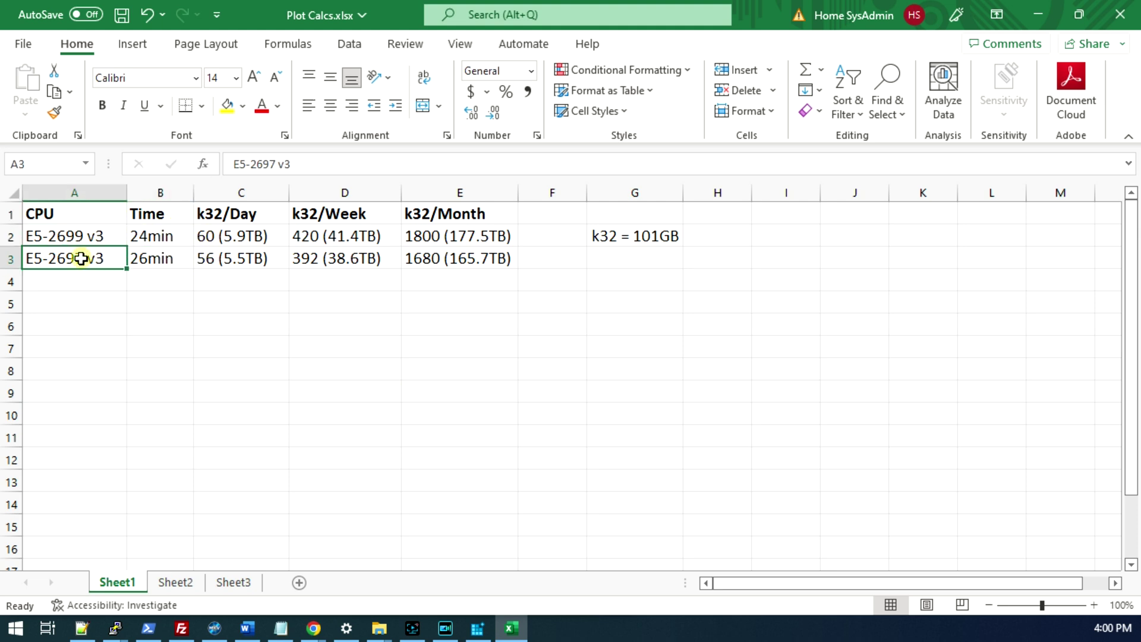
click(154, 257)
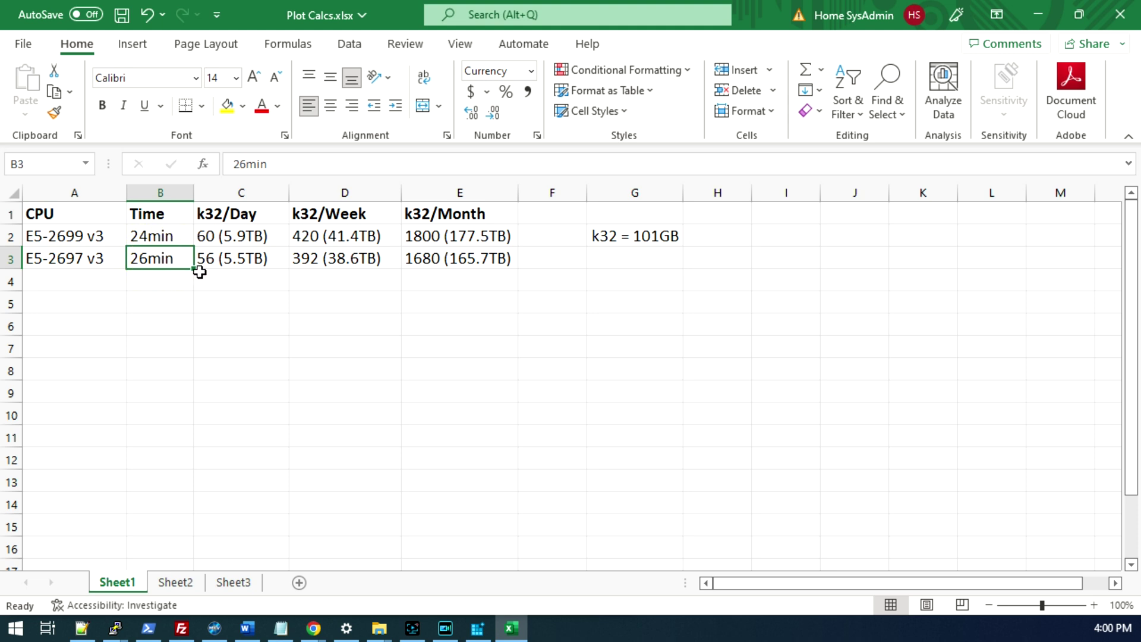
click(241, 239)
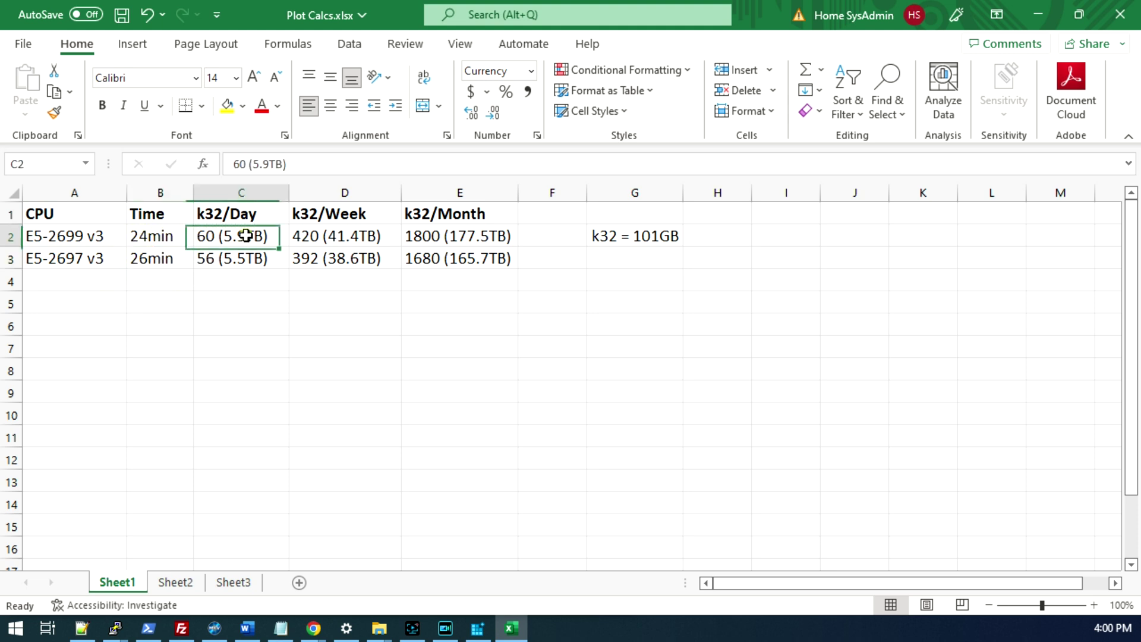
click(247, 260)
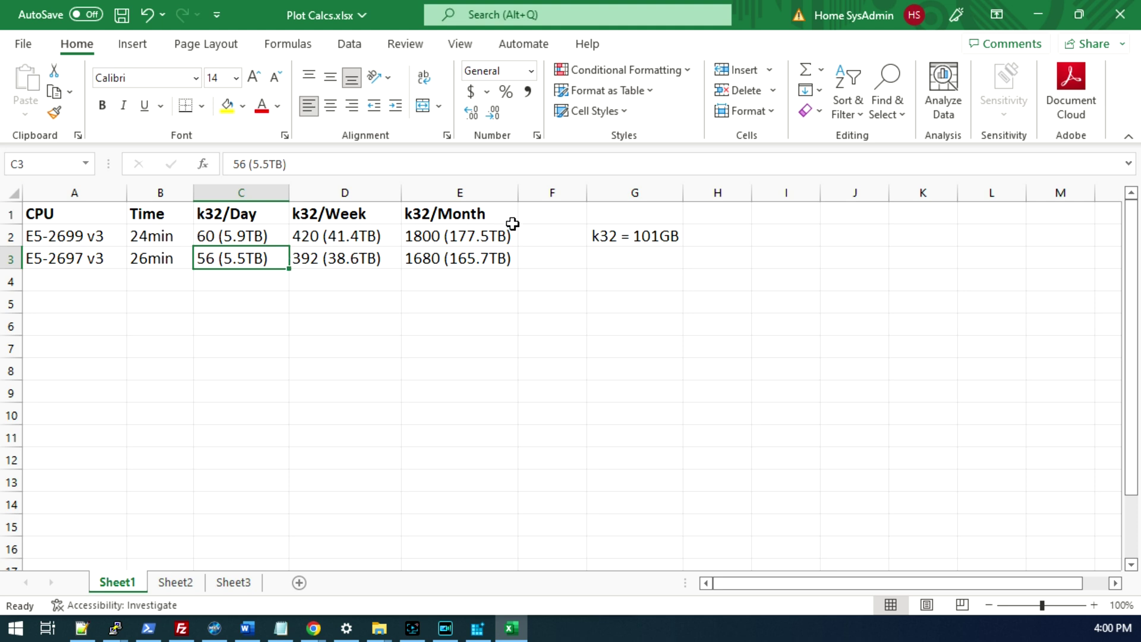
click(482, 236)
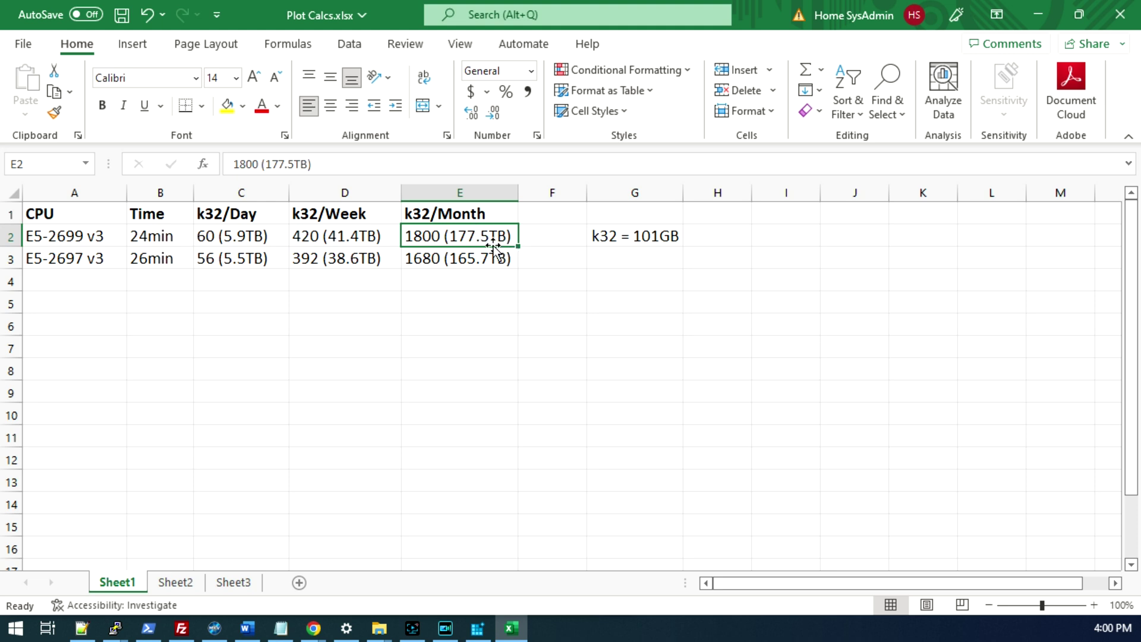
click(449, 255)
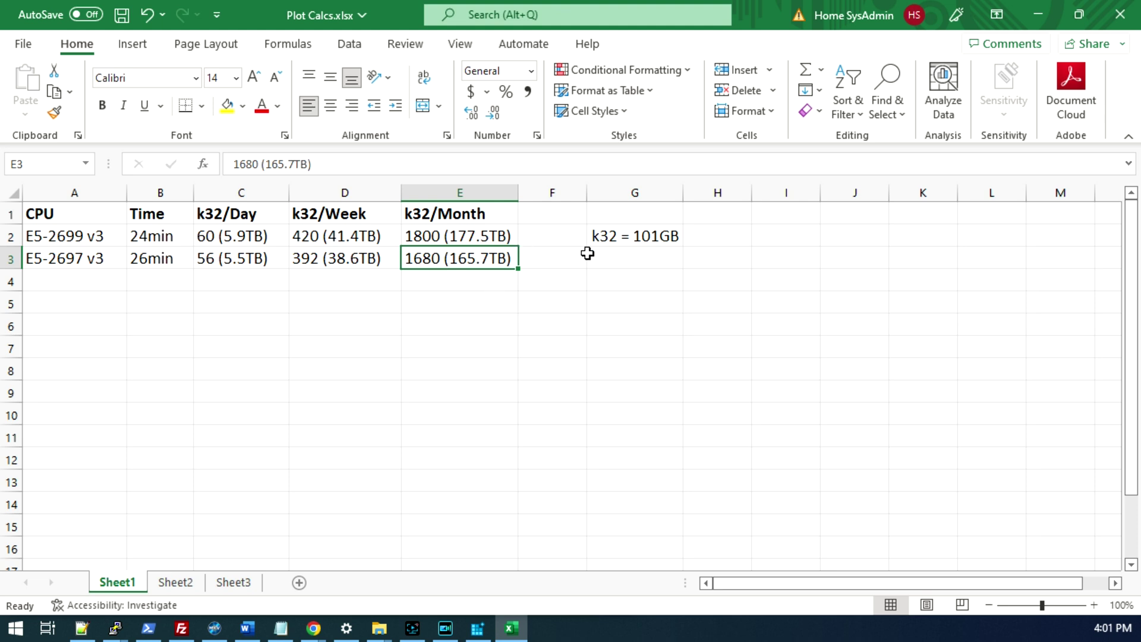
click(613, 235)
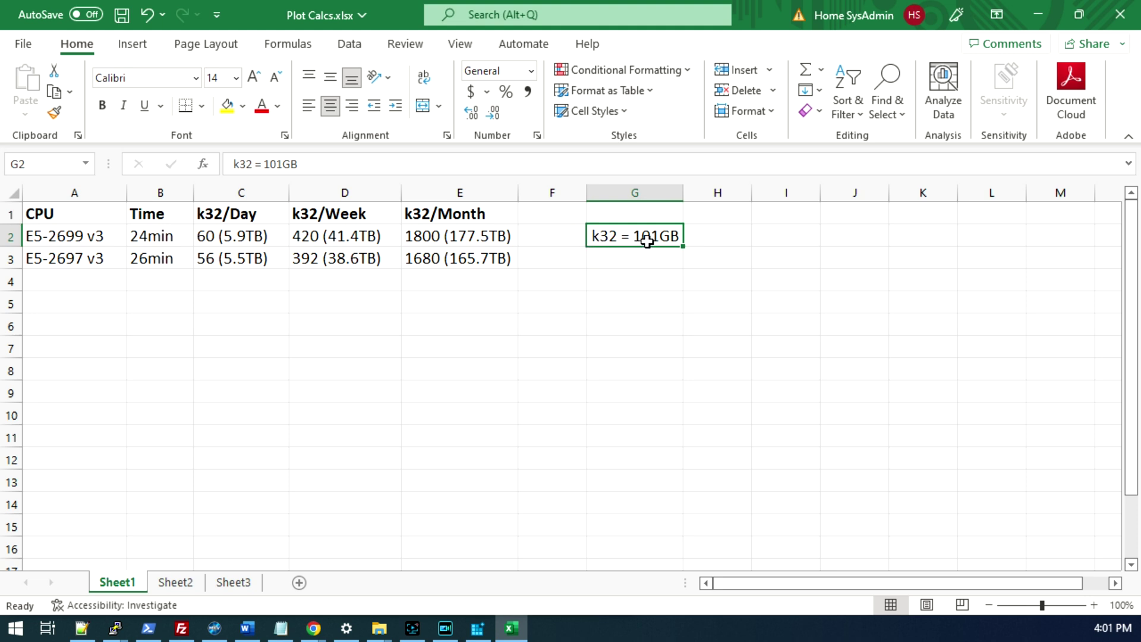
Go to Sheet2 and examine the row of differences in time and in daily, weekly and monthly output.
key(ctrl+Page_Down)
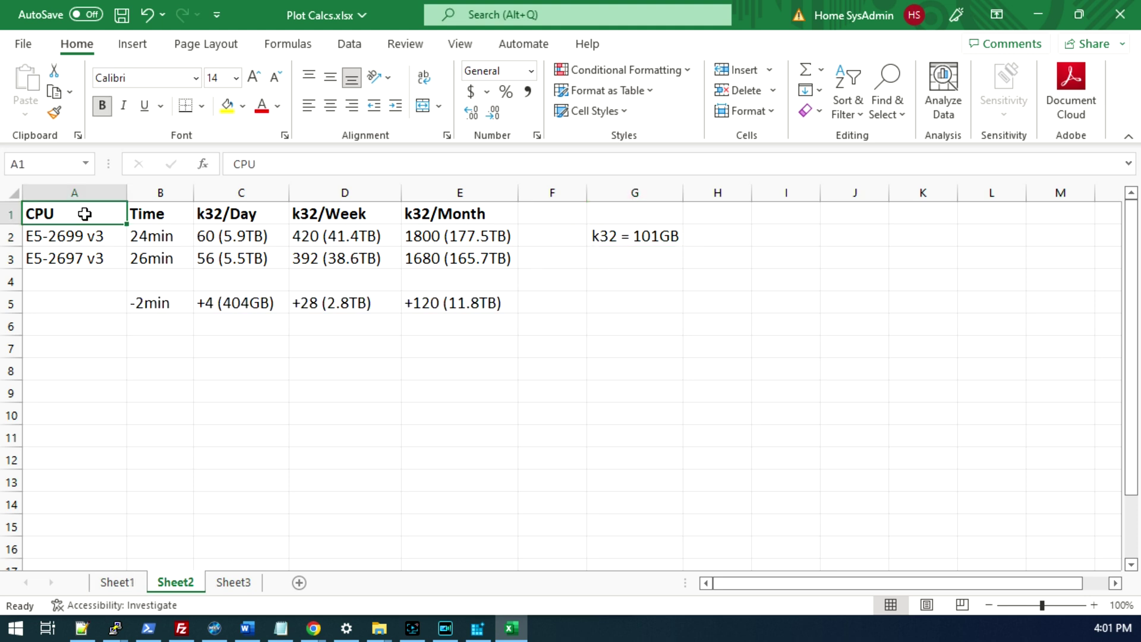
click(174, 305)
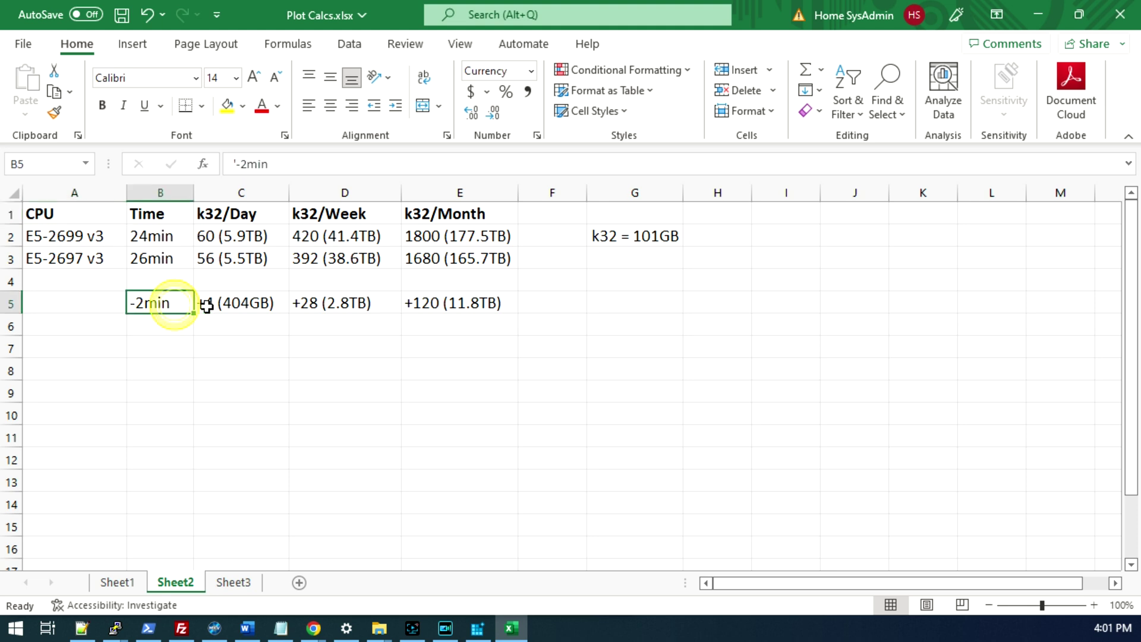
click(260, 303)
click(330, 303)
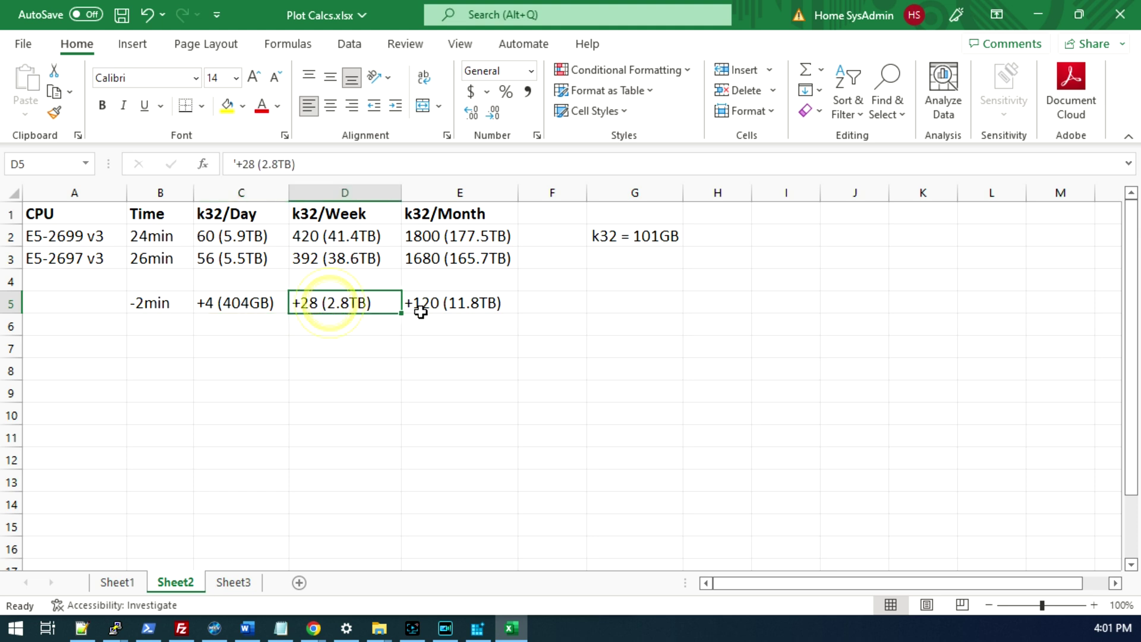
click(456, 302)
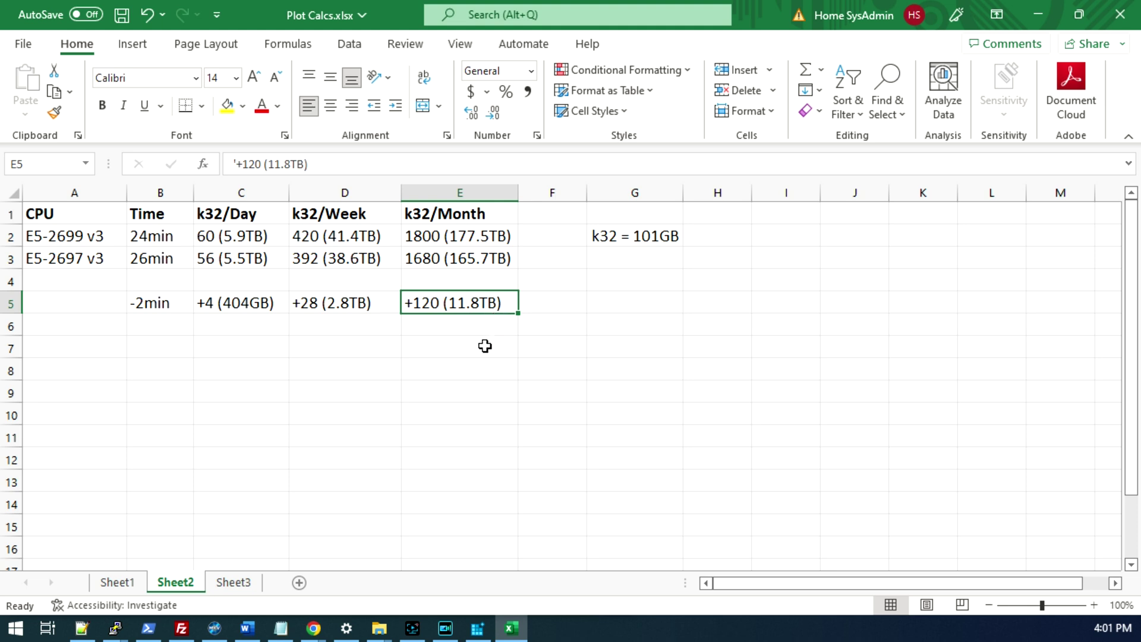
Go to Sheet3 and compare the prices of the E5-2699 v3 and E5-2697 v3, including the price difference.
key(ctrl+Page_Down)
click(108, 212)
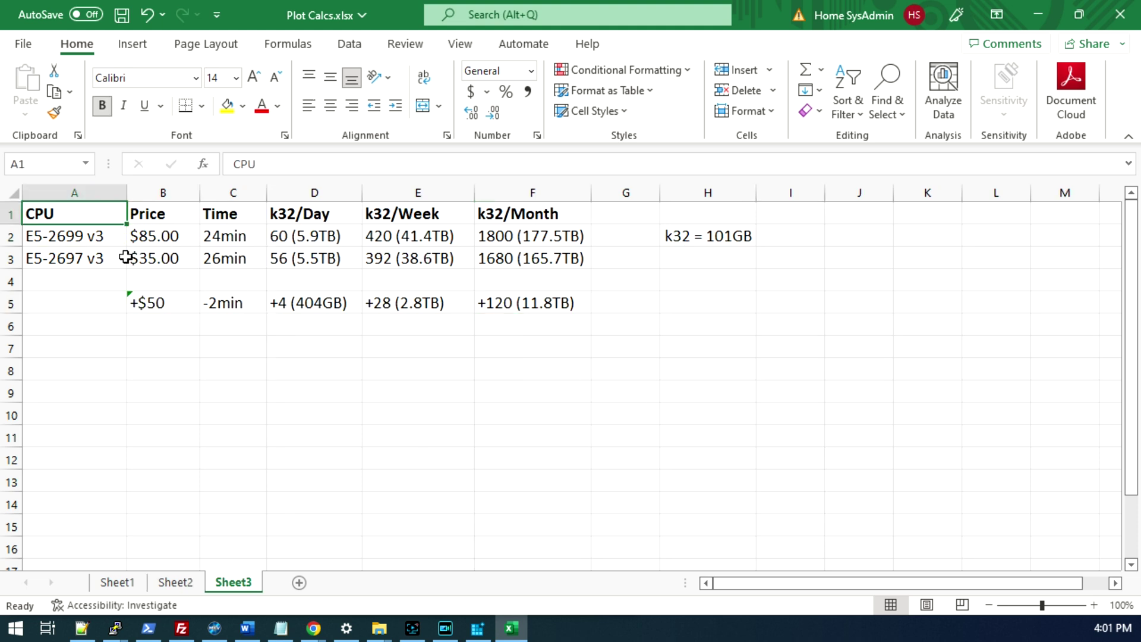
click(90, 233)
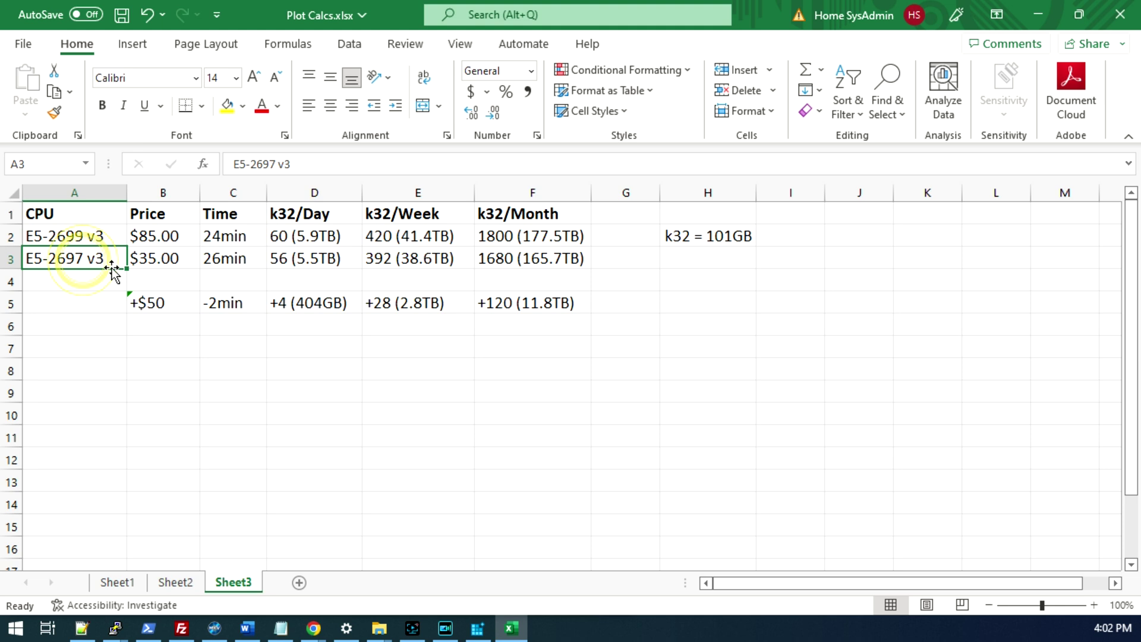
click(173, 257)
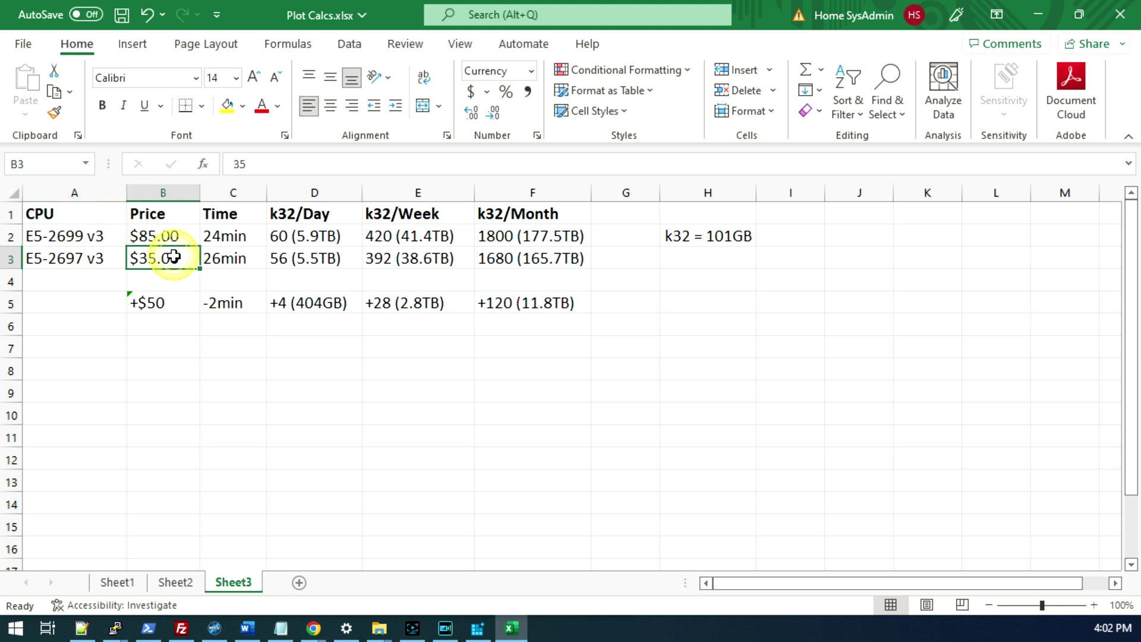
click(180, 306)
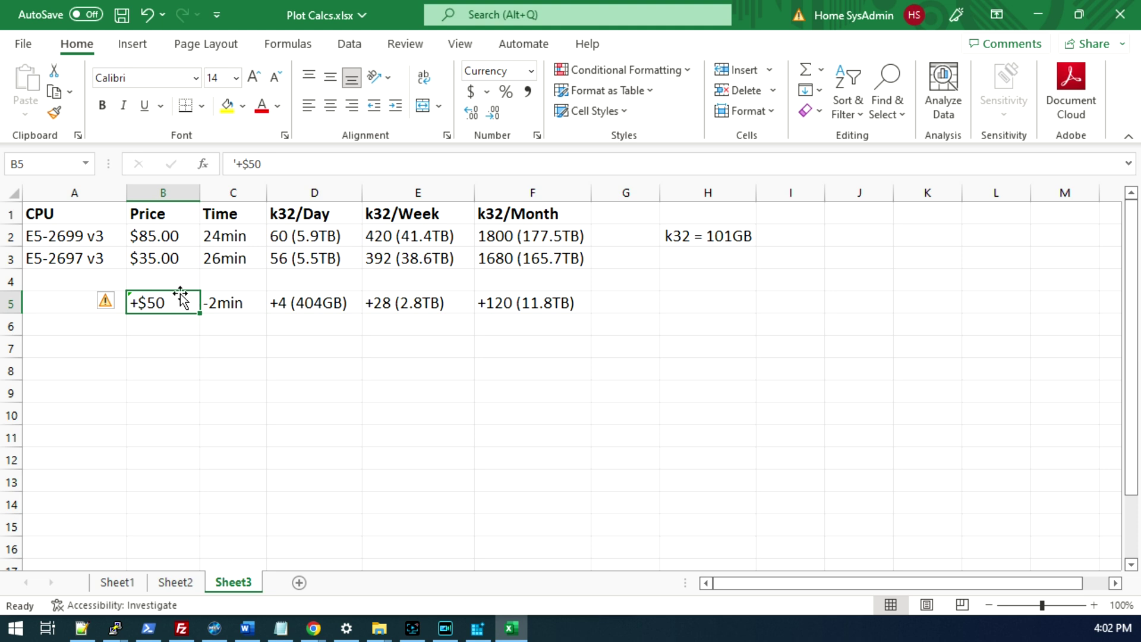
click(85, 265)
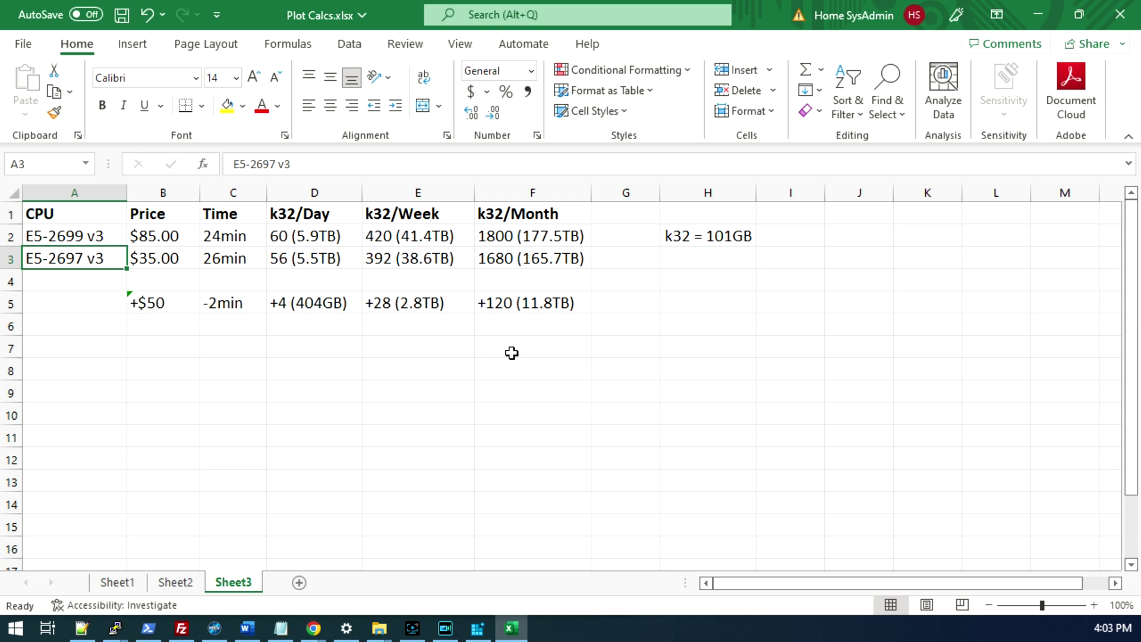
Enter +240 (23.6TB) as text in cell F6, below the monthly output difference on Sheet3.
click(573, 319)
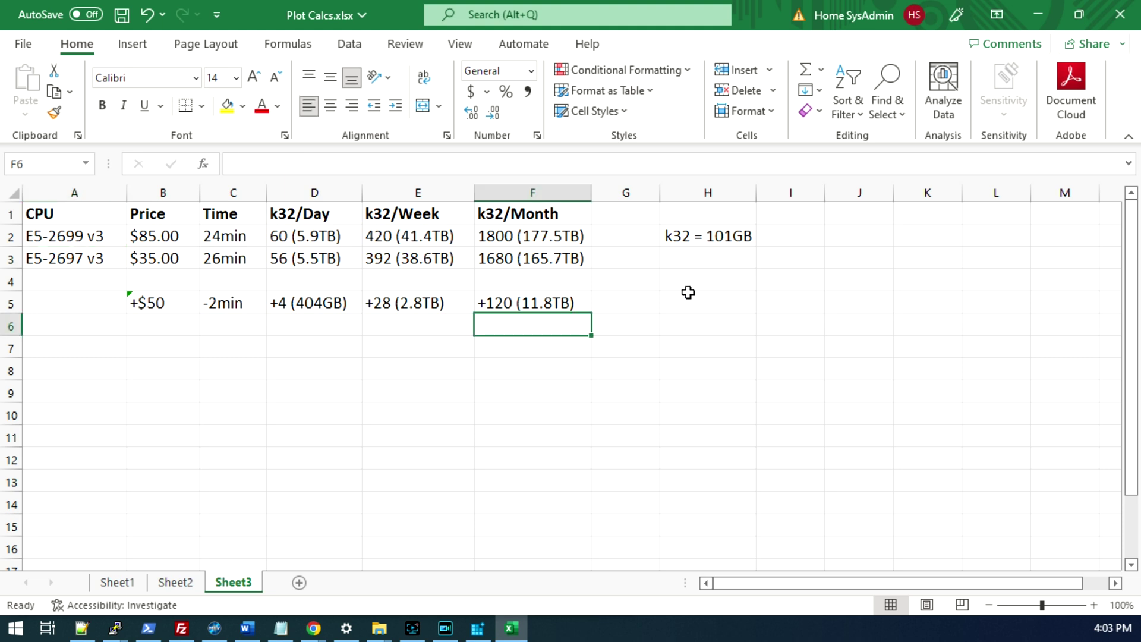
double_click(518, 327)
text(')
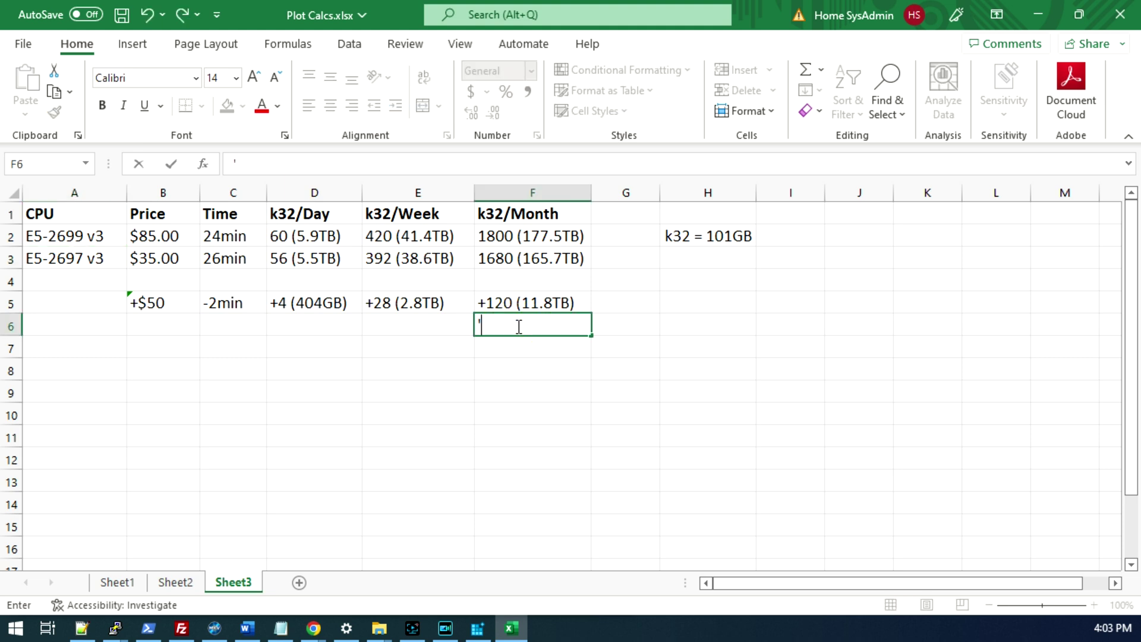
text(+240 (1)
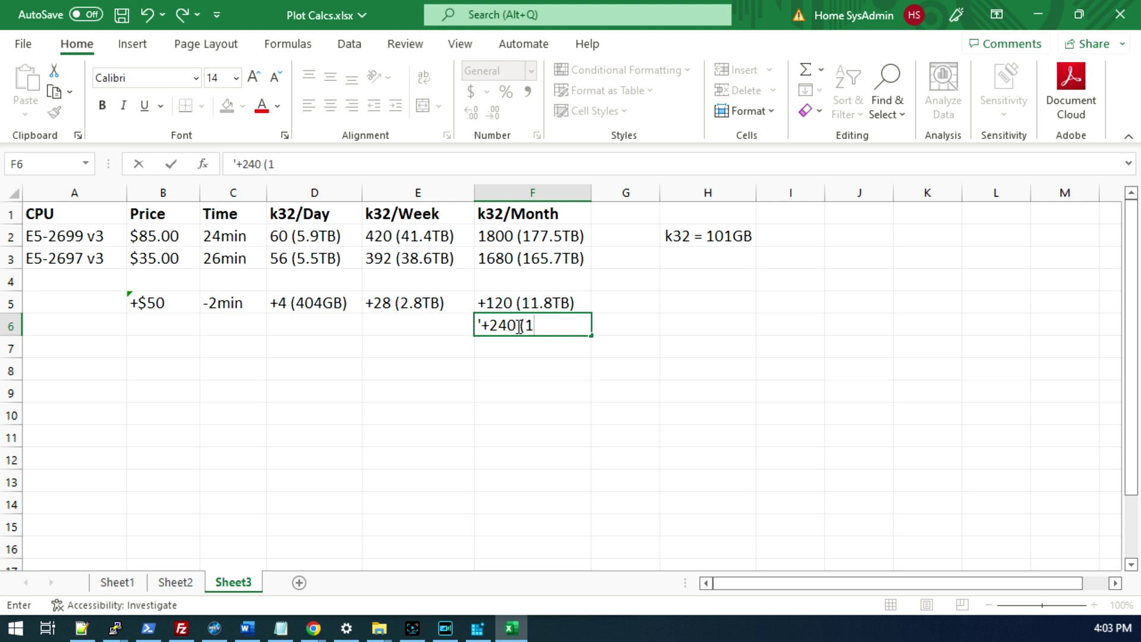
key(BackSpace)
text(23.6TB))
key(Return)
click(116, 283)
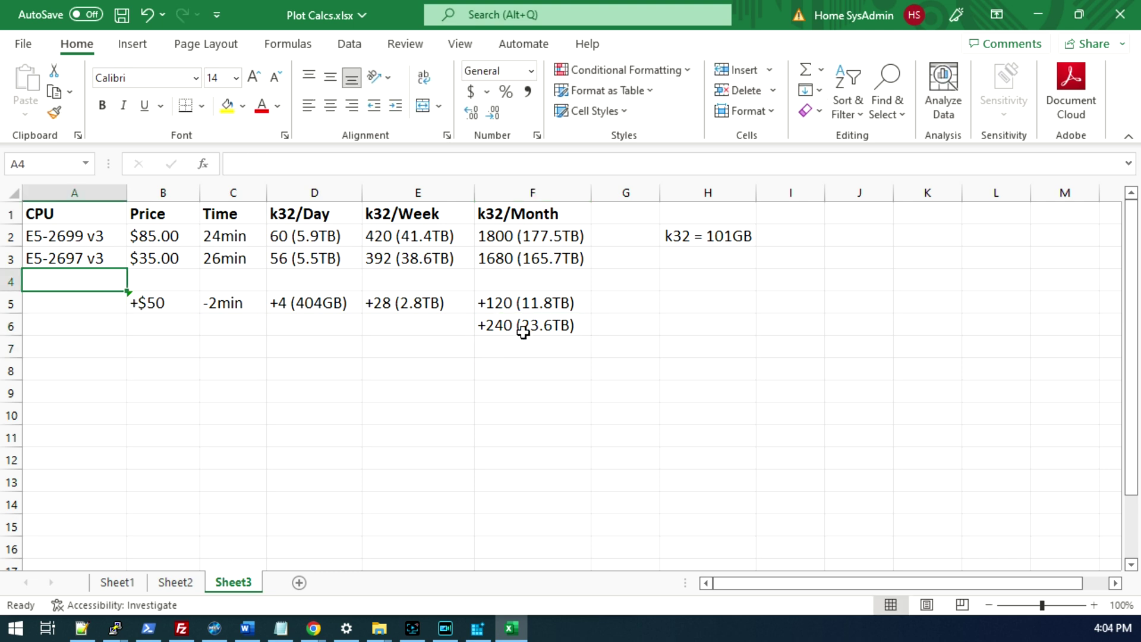
click(82, 257)
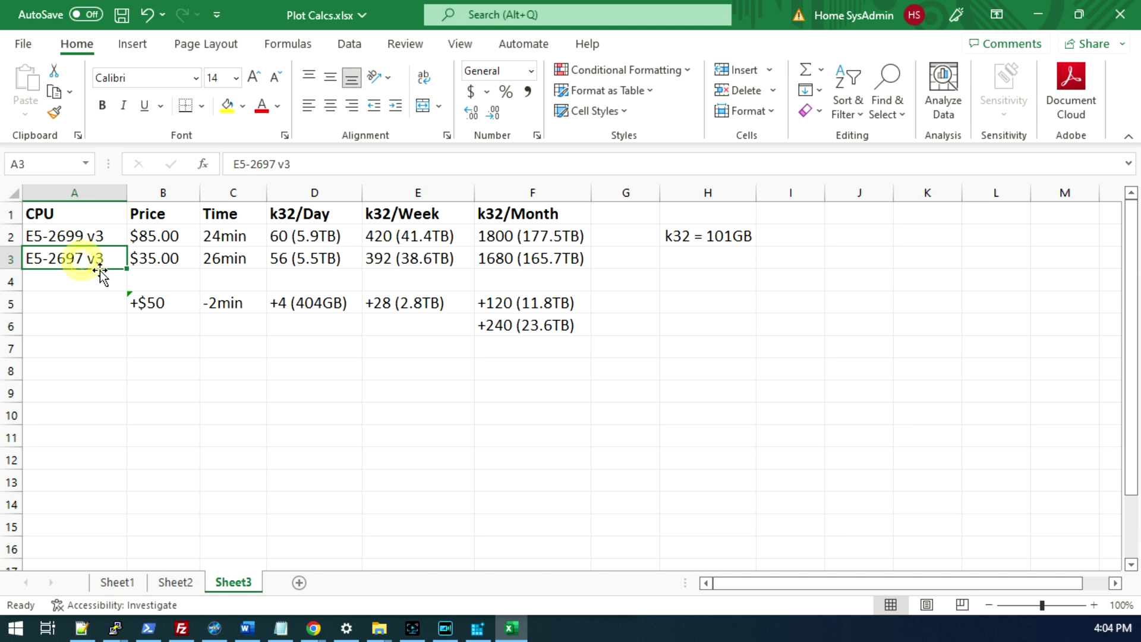